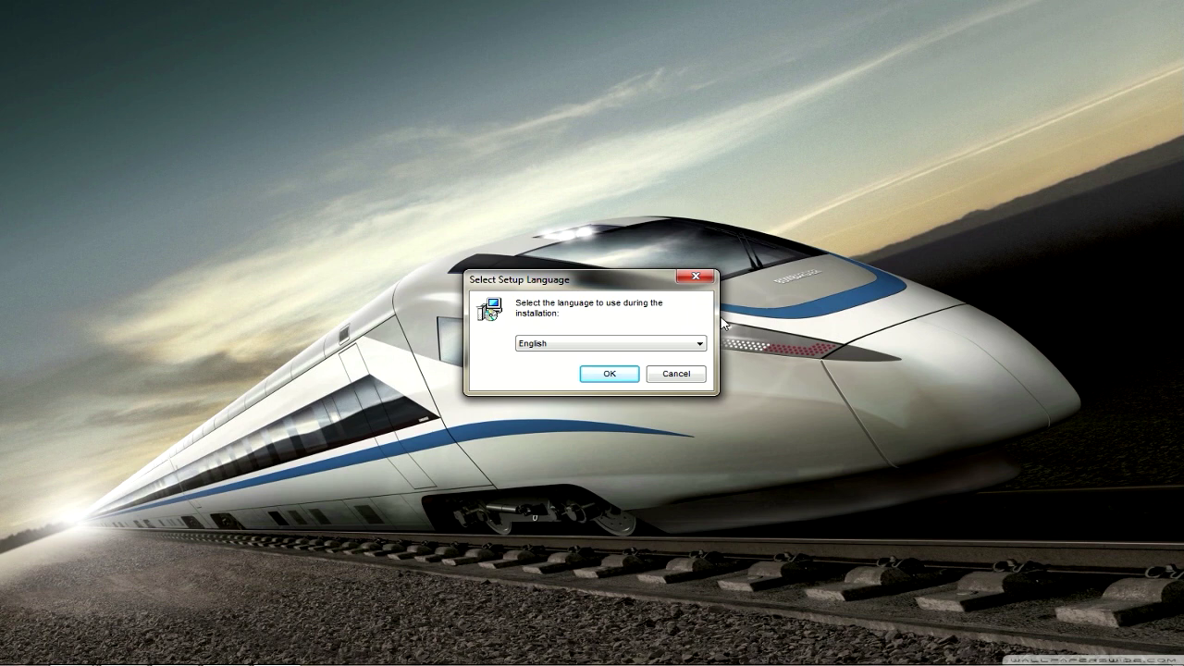
Step: Choose Polski as the setup language and start the Trainz: Engineer's Edition installer
click(700, 343)
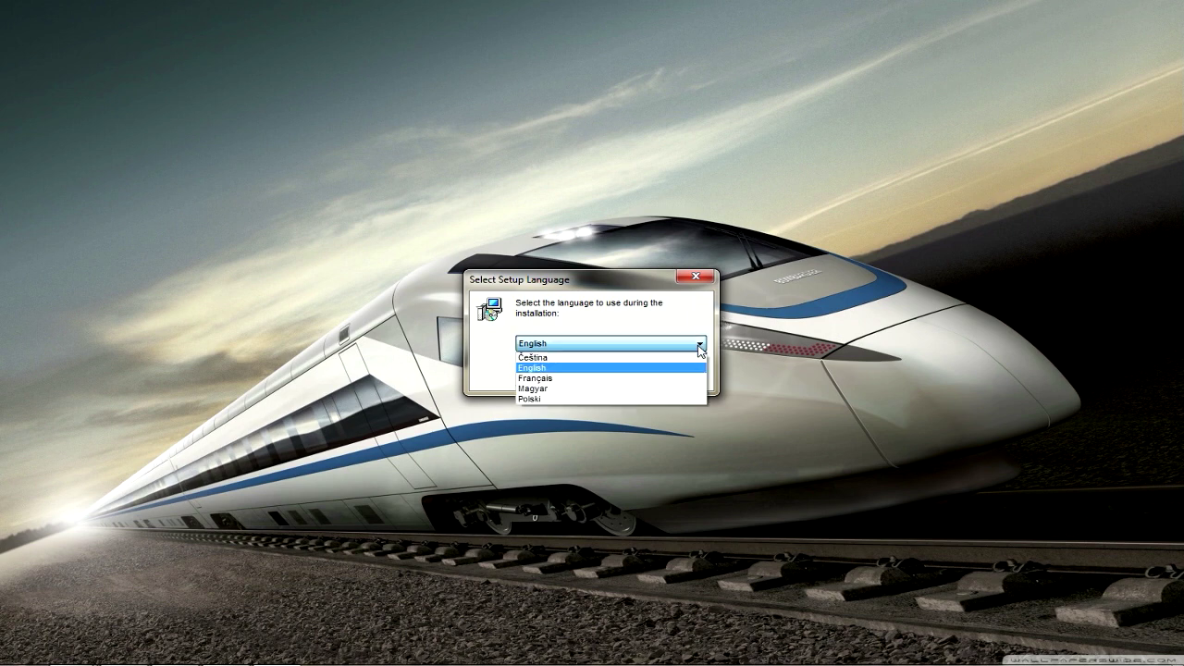
click(573, 404)
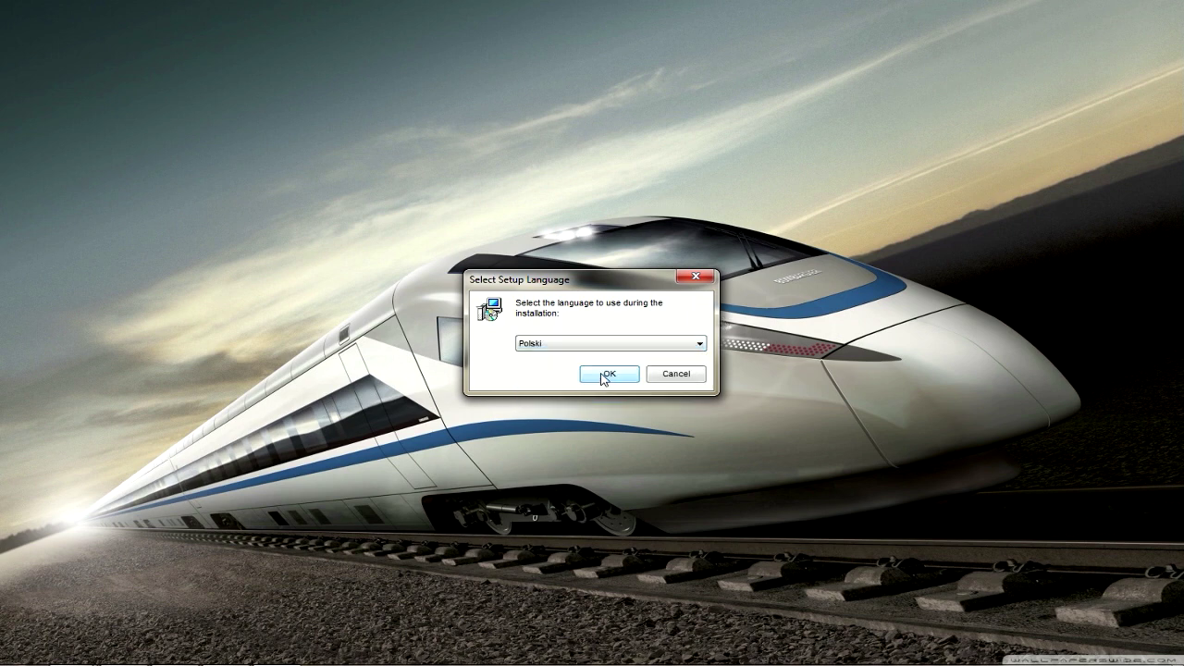
click(606, 374)
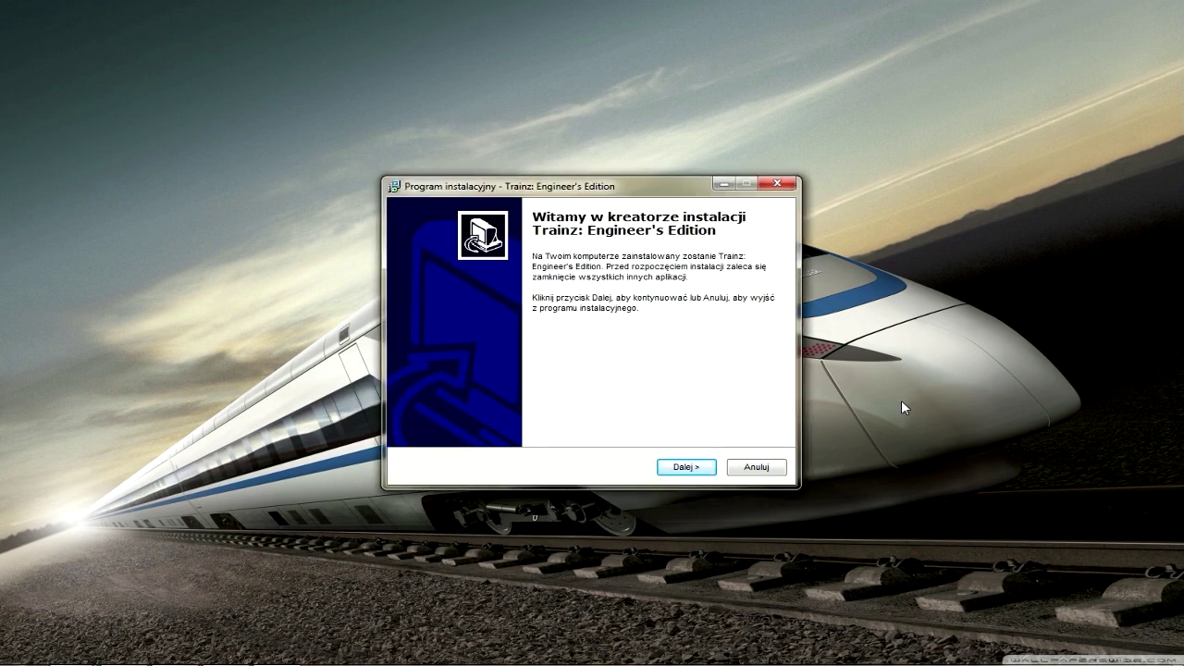
Step: Proceed past the welcome page and accept the Trainz Simulator 2010: Engineer's Edition license agreement
click(681, 468)
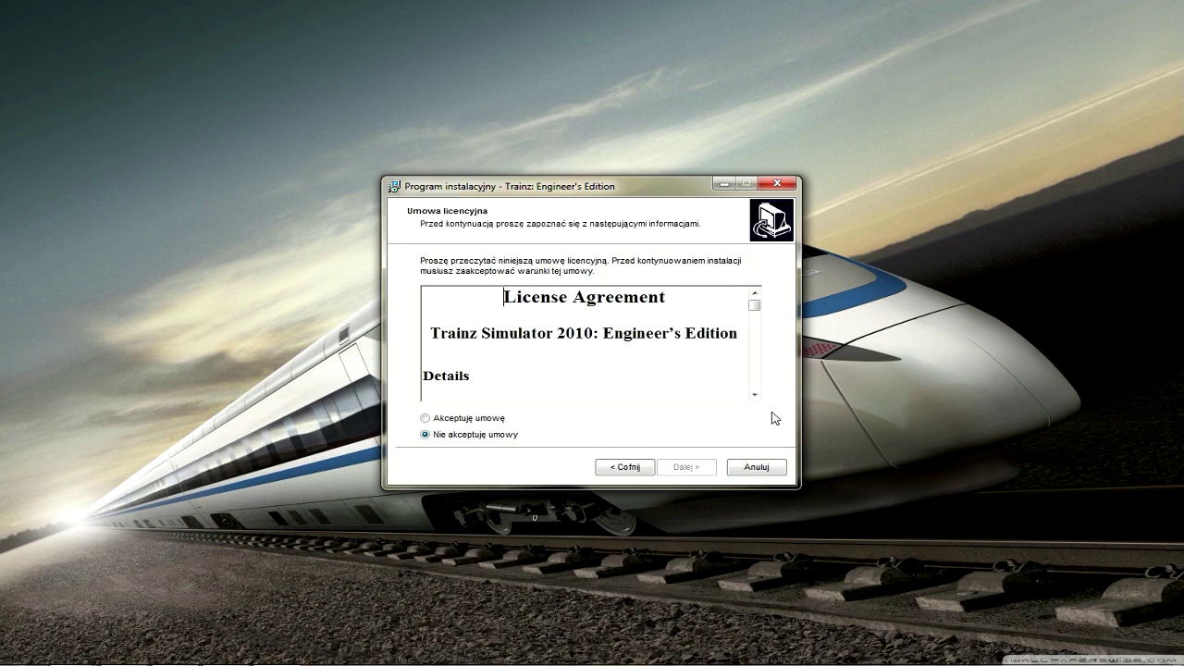
mouse_move(755, 305)
mouse_down()
mouse_move(755, 351)
mouse_move(755, 315)
mouse_up()
click(442, 419)
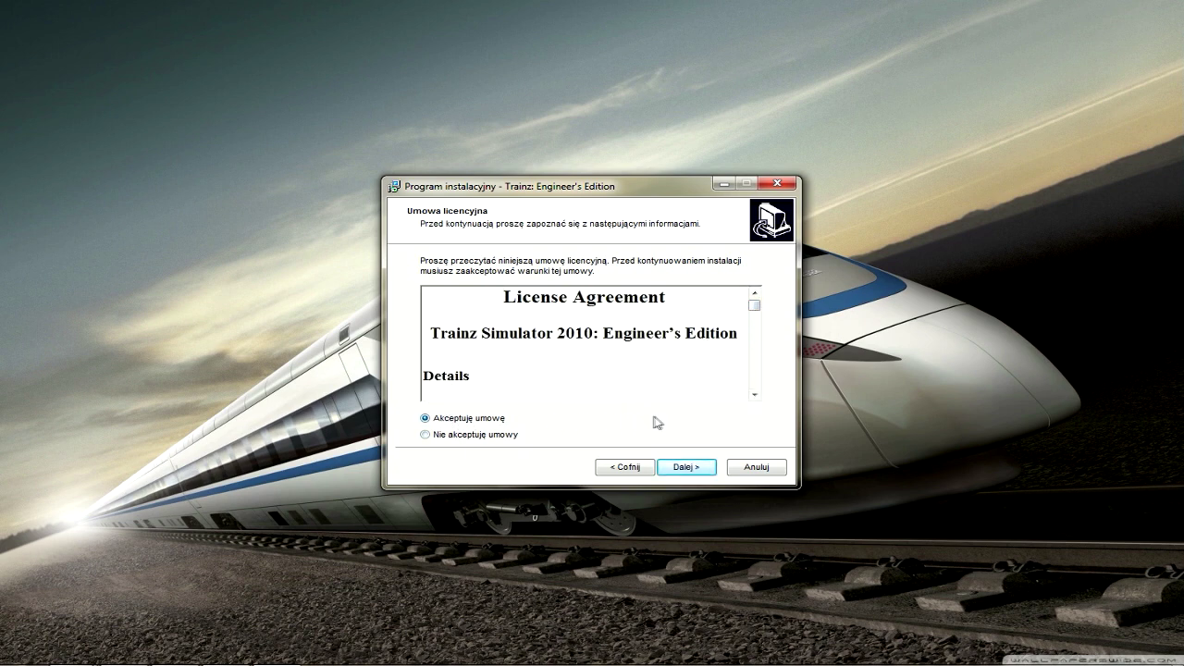
click(695, 474)
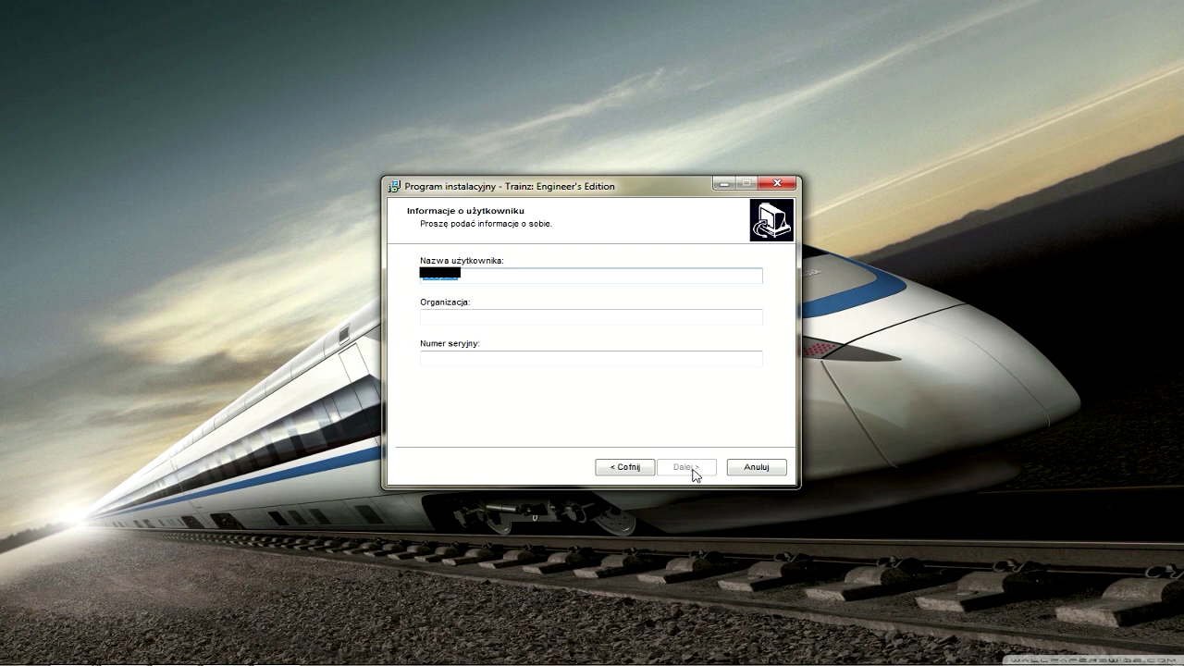
Step: Paste the serial number into the user information page, keeping the prefilled user name, and continue
key(Tab)
key(Tab)
key(ctrl+v)
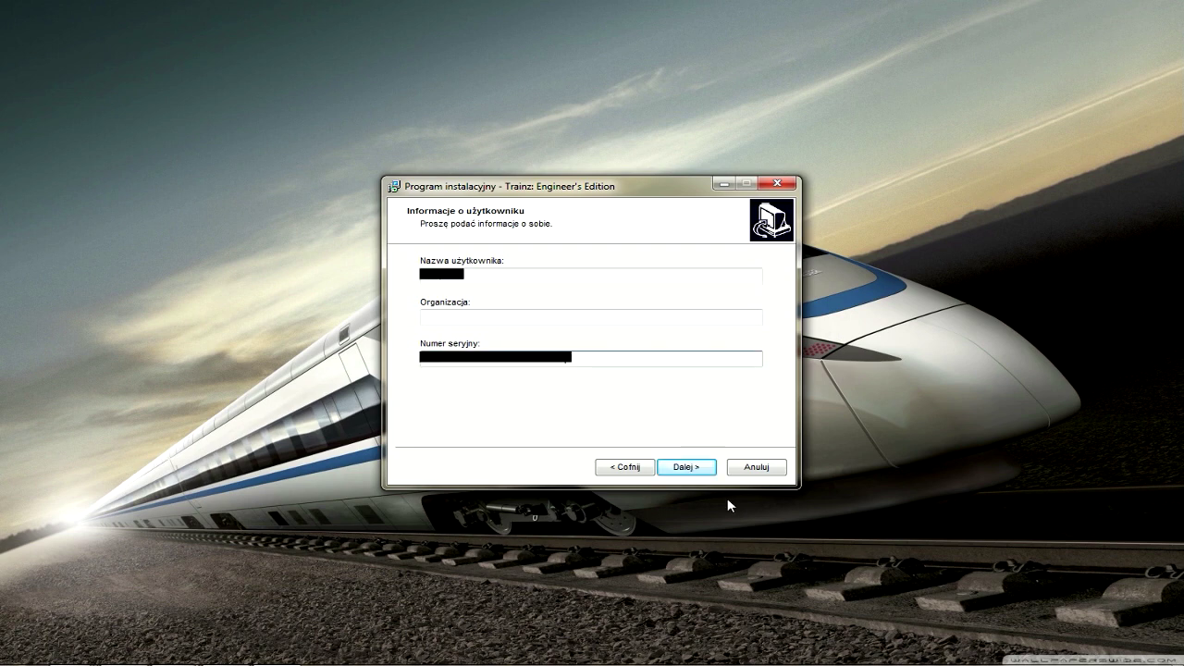
click(683, 467)
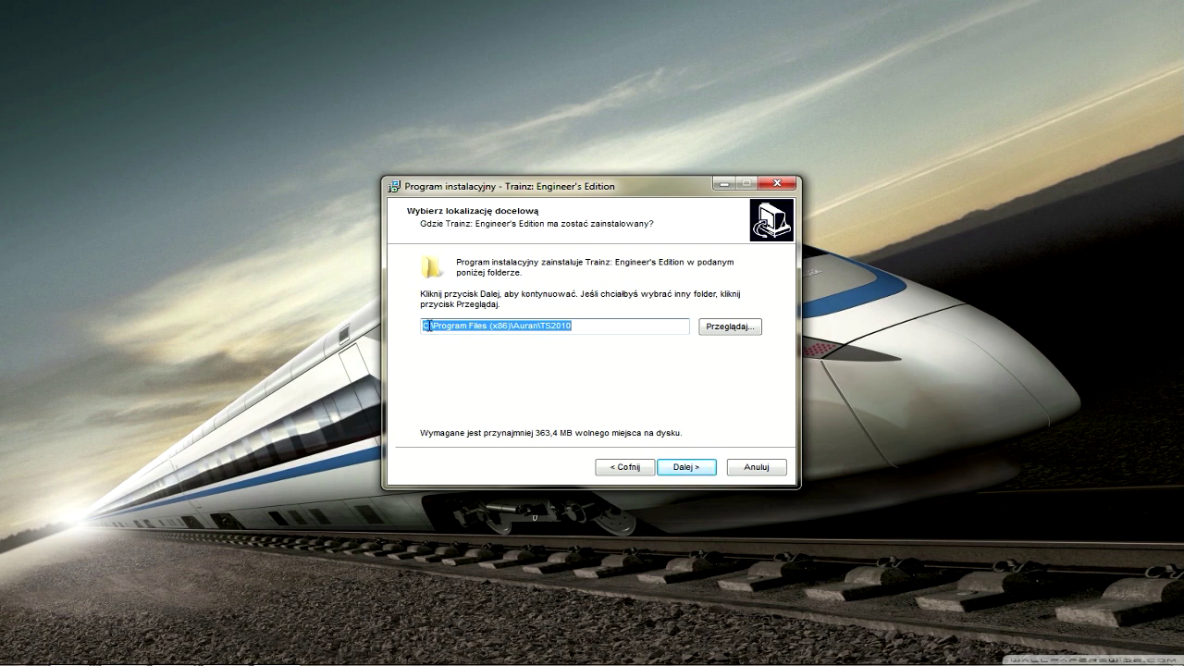
Step: Set the installation folder to D:\Gry\TS2010 and keep the full installation (Pełna instalacja) with all components
text(D:\Gry\TS2010)
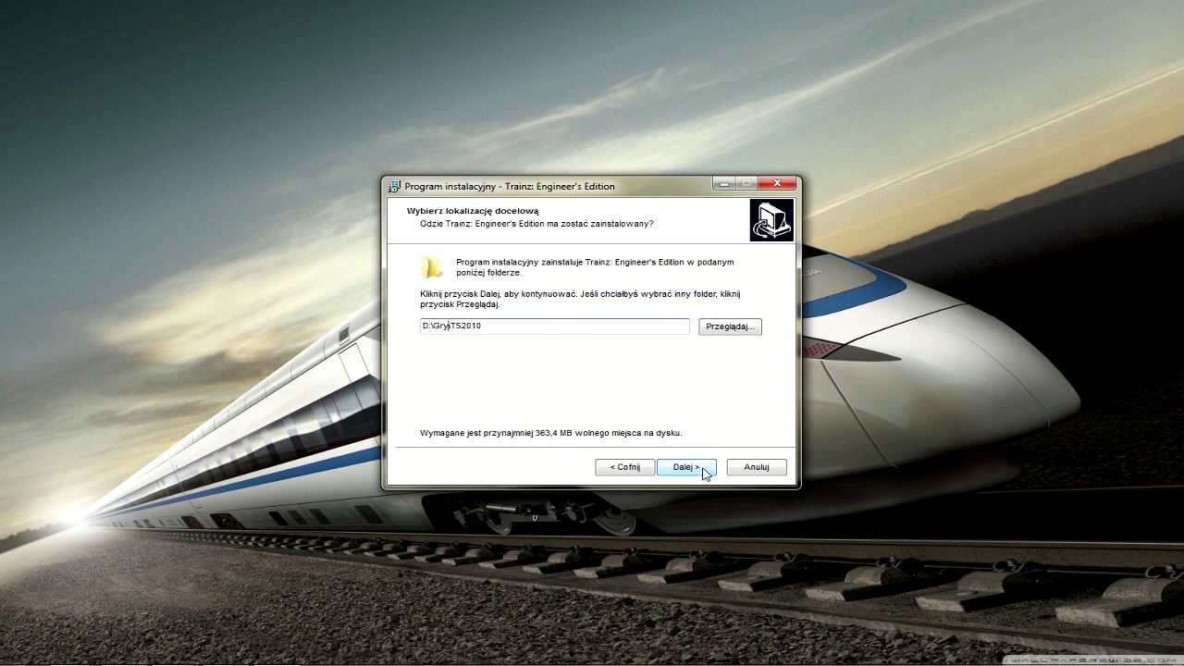
click(705, 472)
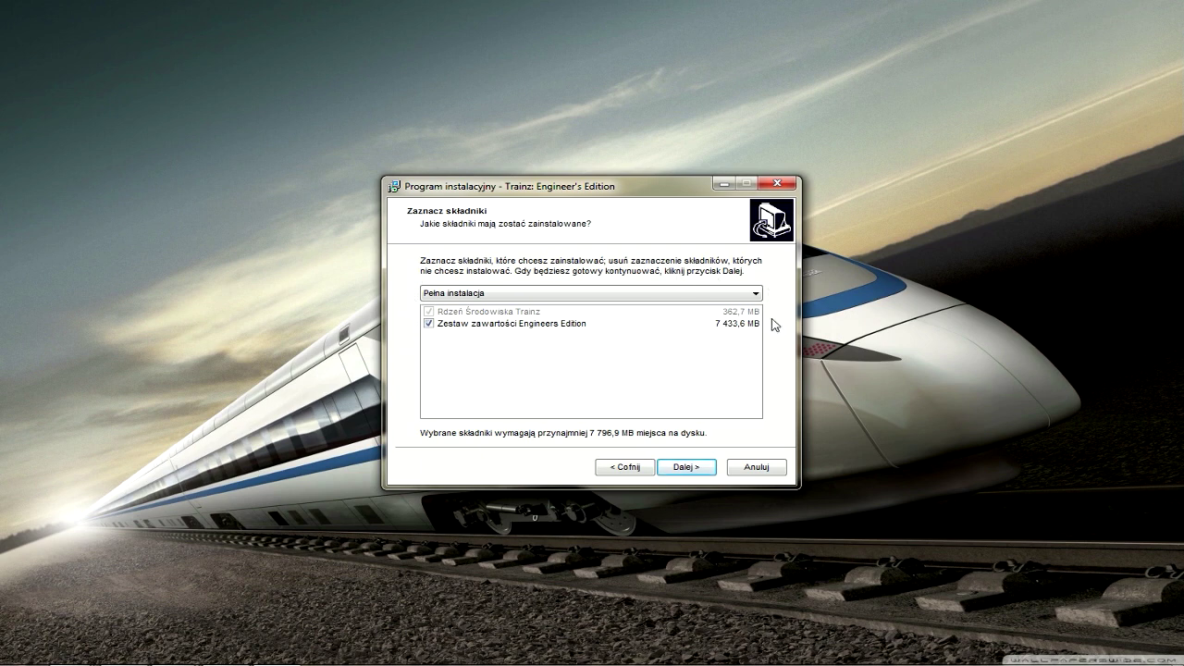
click(695, 468)
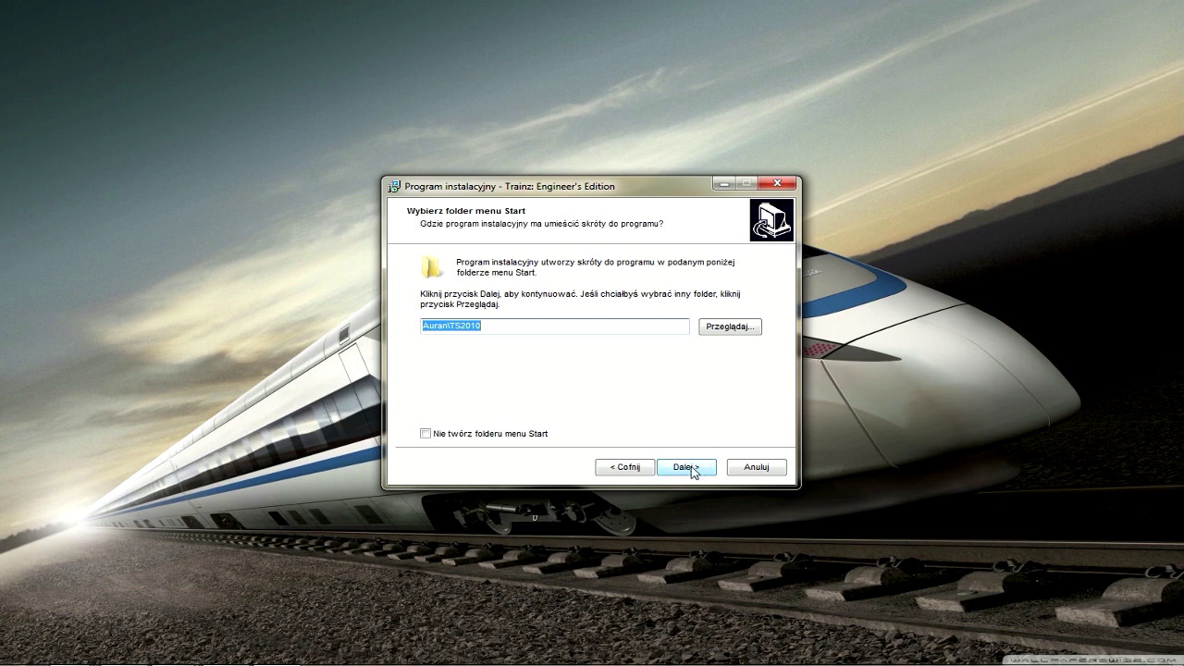
Step: Accept the Auran\TS2010 Start menu folder and enable both the desktop and quick launch icons
click(693, 467)
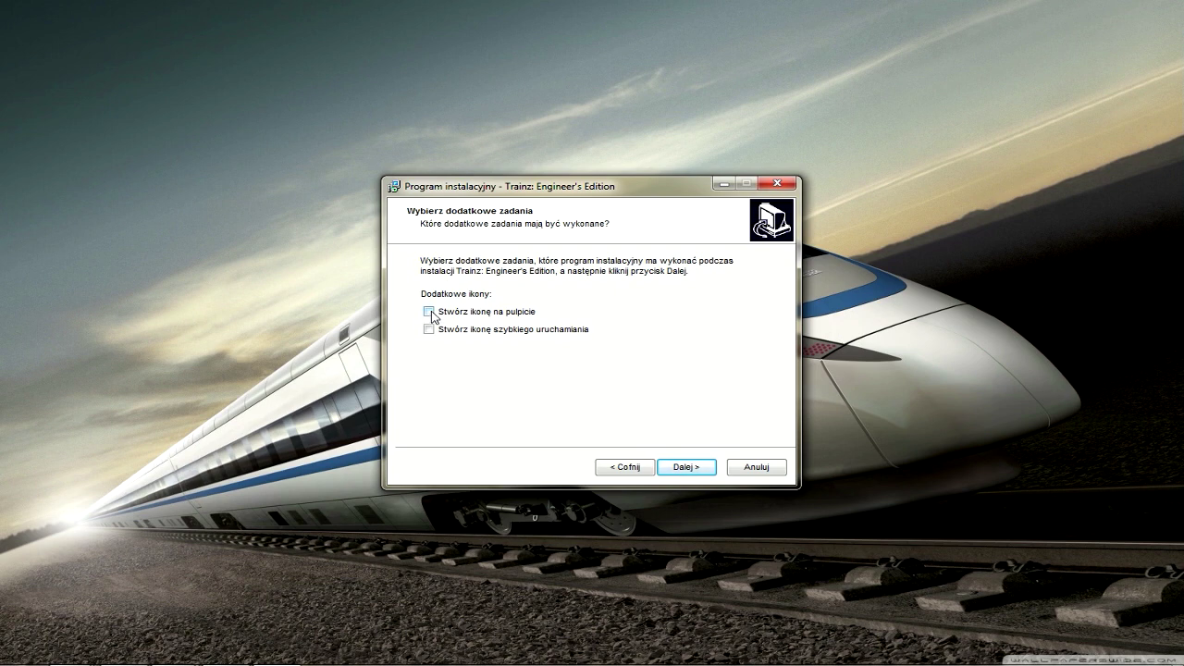
click(429, 312)
click(429, 329)
click(700, 473)
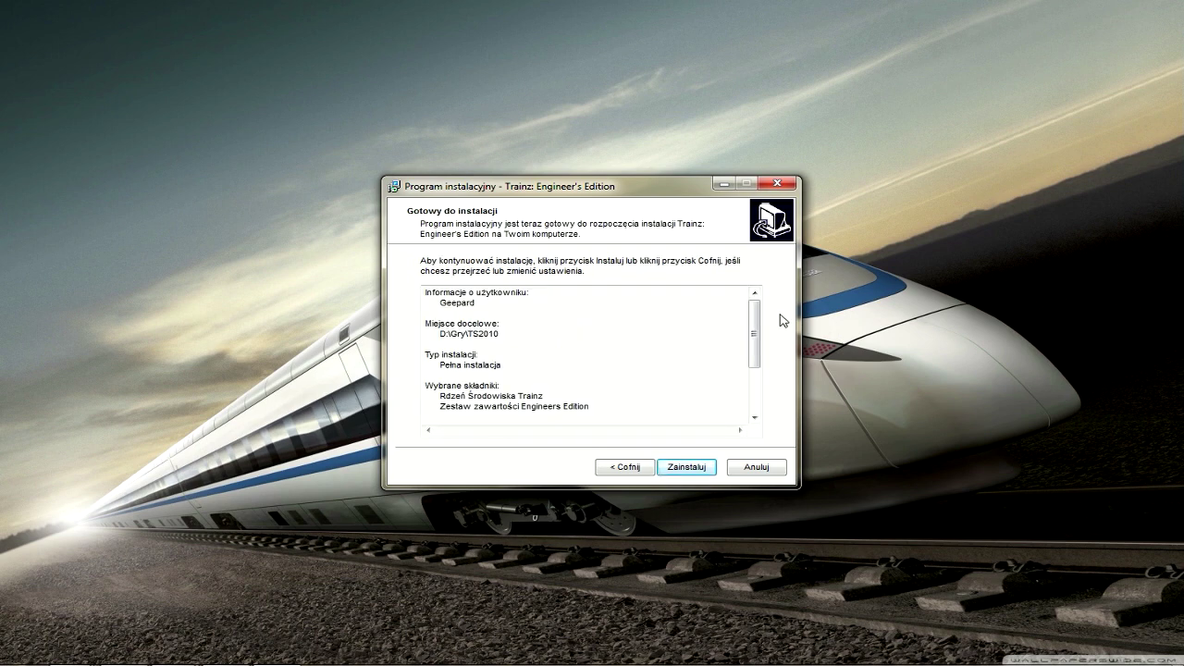
Step: Review the summary and run the installation, then finish setup with Trainz launching and dismiss the diagnostic report
mouse_move(754, 310)
mouse_down()
mouse_move(762, 371)
mouse_move(759, 328)
mouse_up()
click(687, 467)
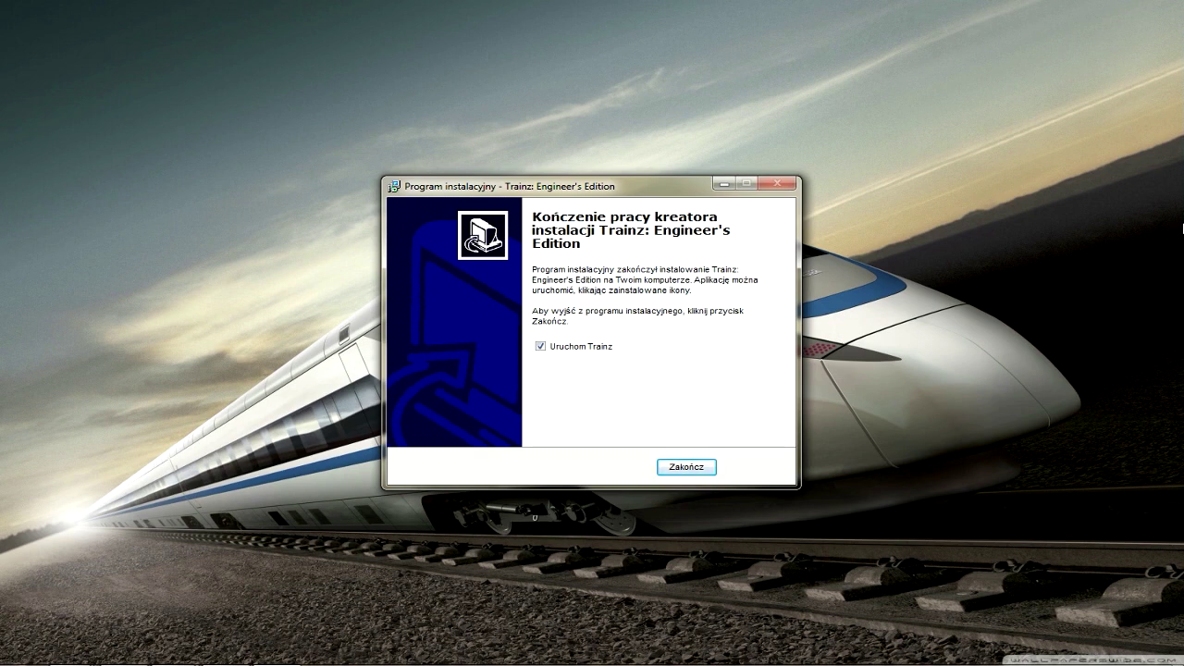
click(687, 467)
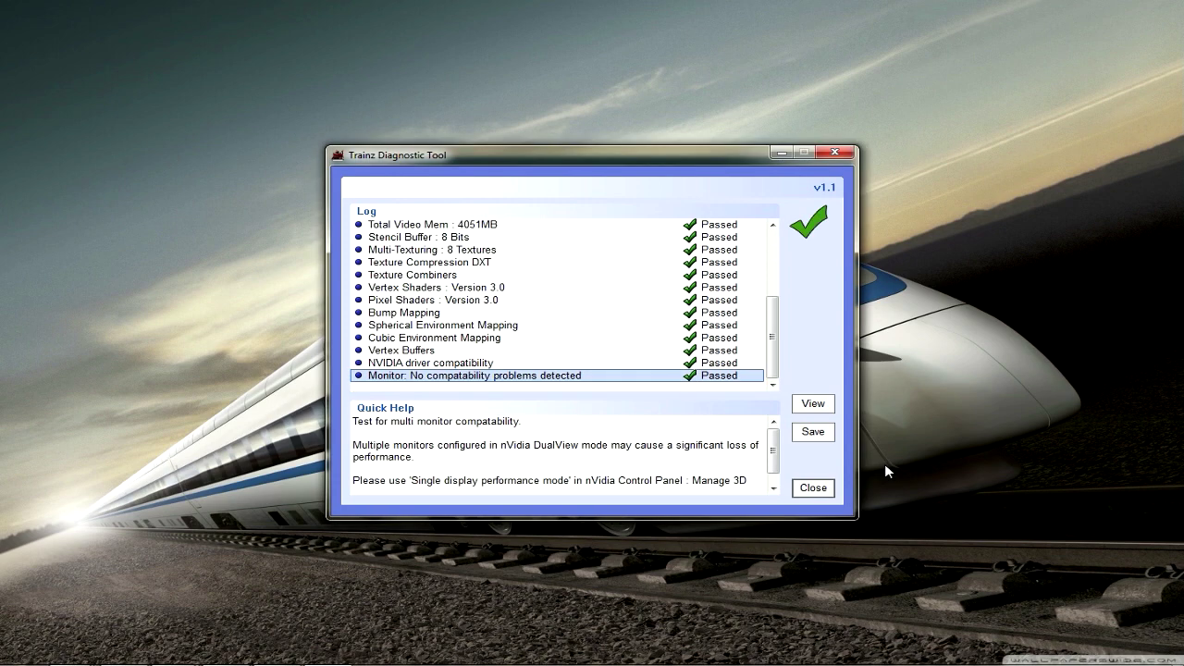
click(811, 488)
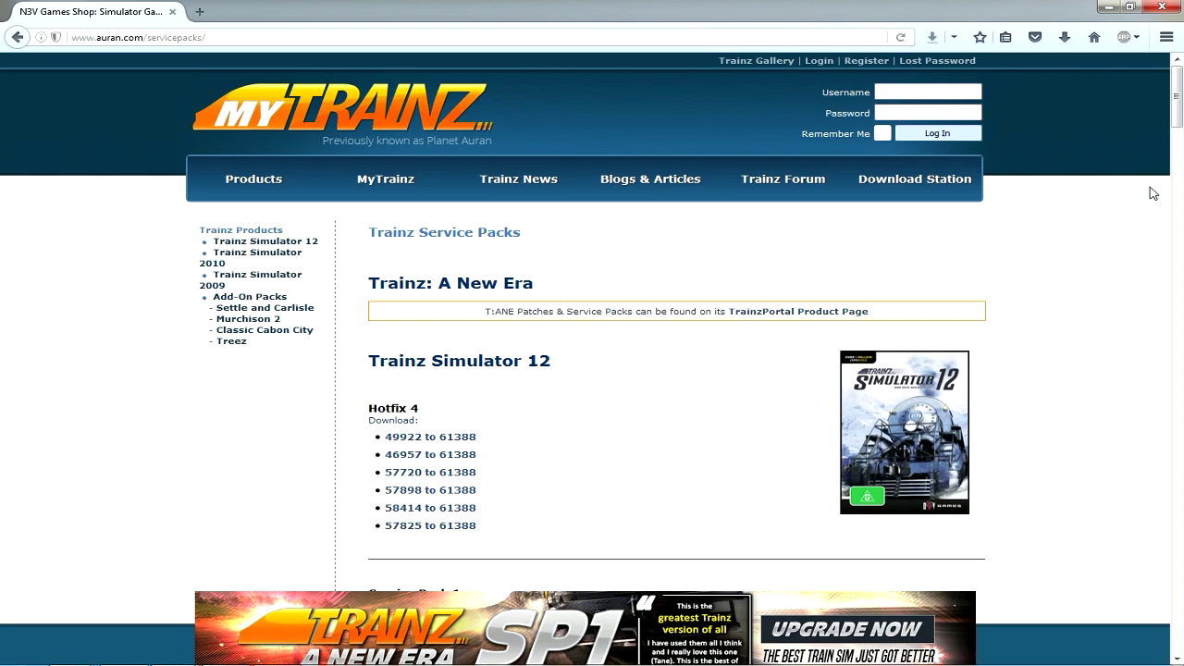
Step: On Auran's service packs page, locate the Trainz Simulator 2010: Engineers Edition patches Build 42953 -> 44088 and Build 44088 -> 49933
scroll(1152, 192, down, 10)
scroll(1152, 192, down, 10)
scroll(1153, 193, down, 3)
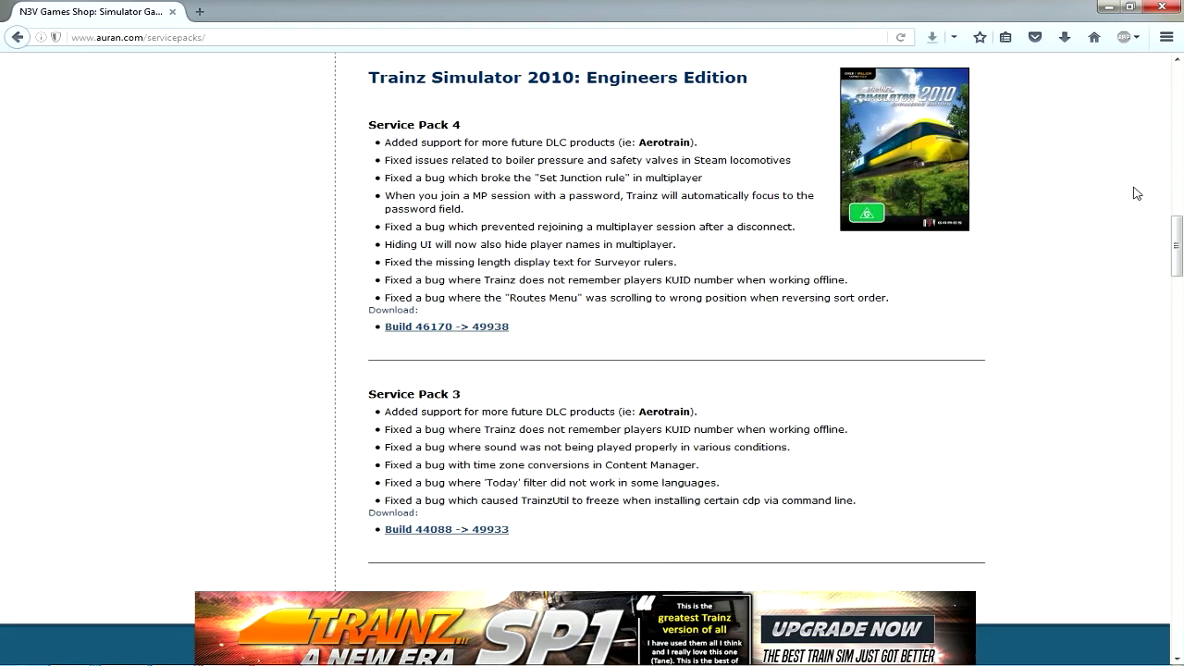
scroll(1136, 194, down, 4)
scroll(1137, 193, down, 4)
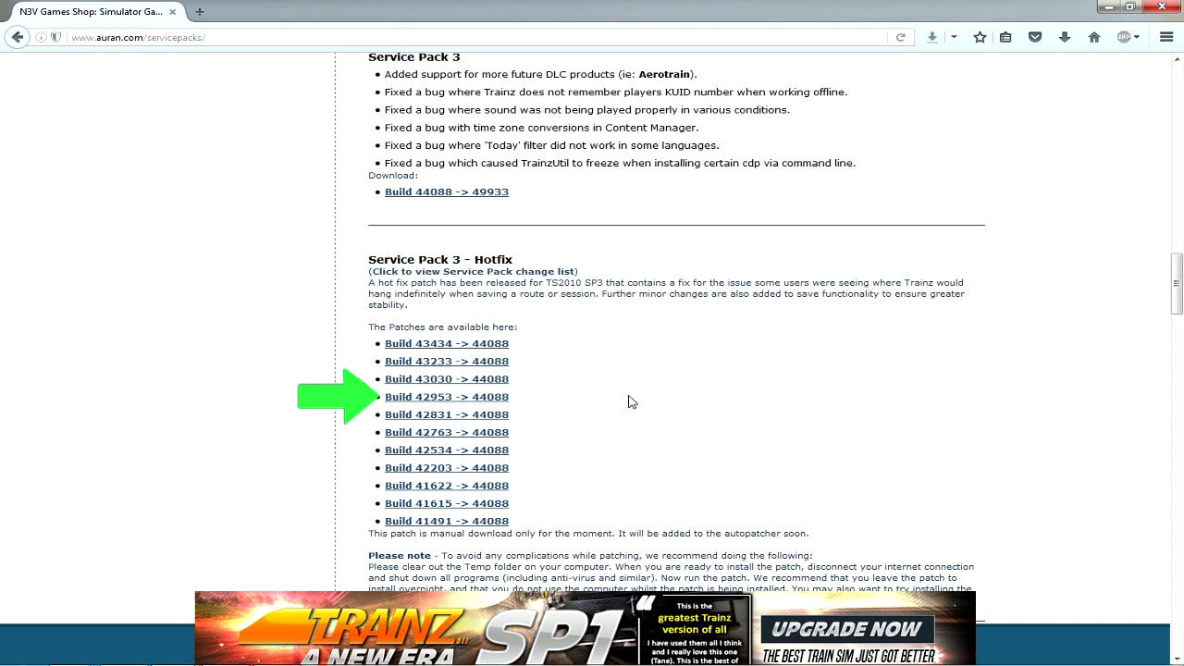
drag(516, 402, 370, 409)
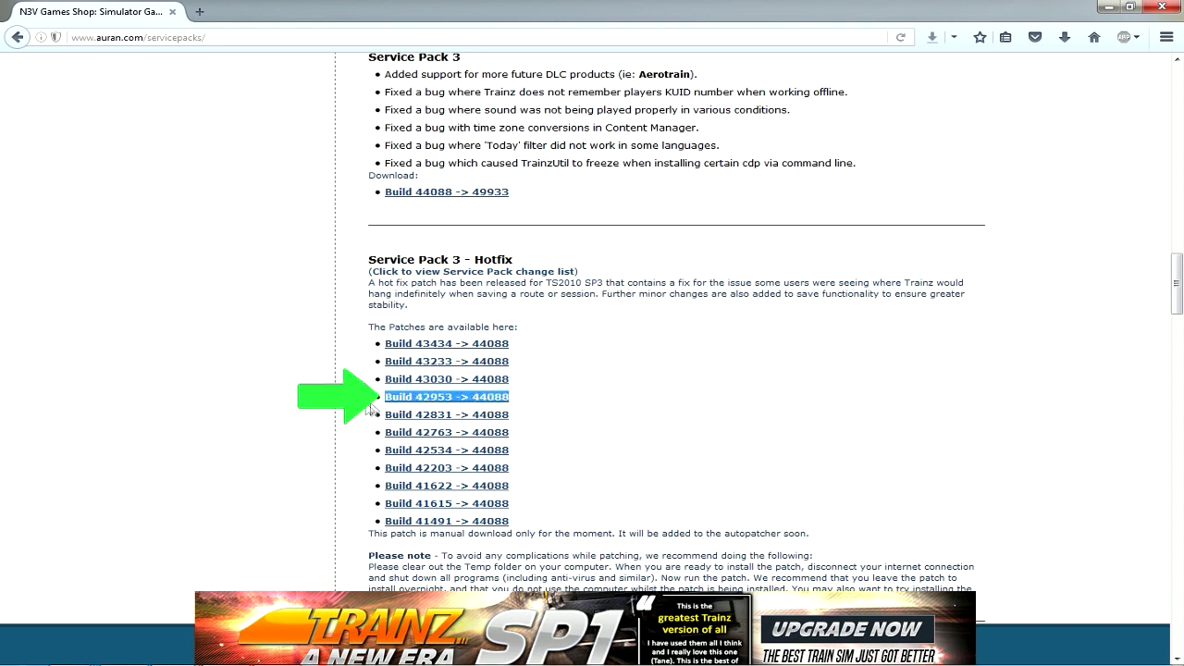
click(542, 413)
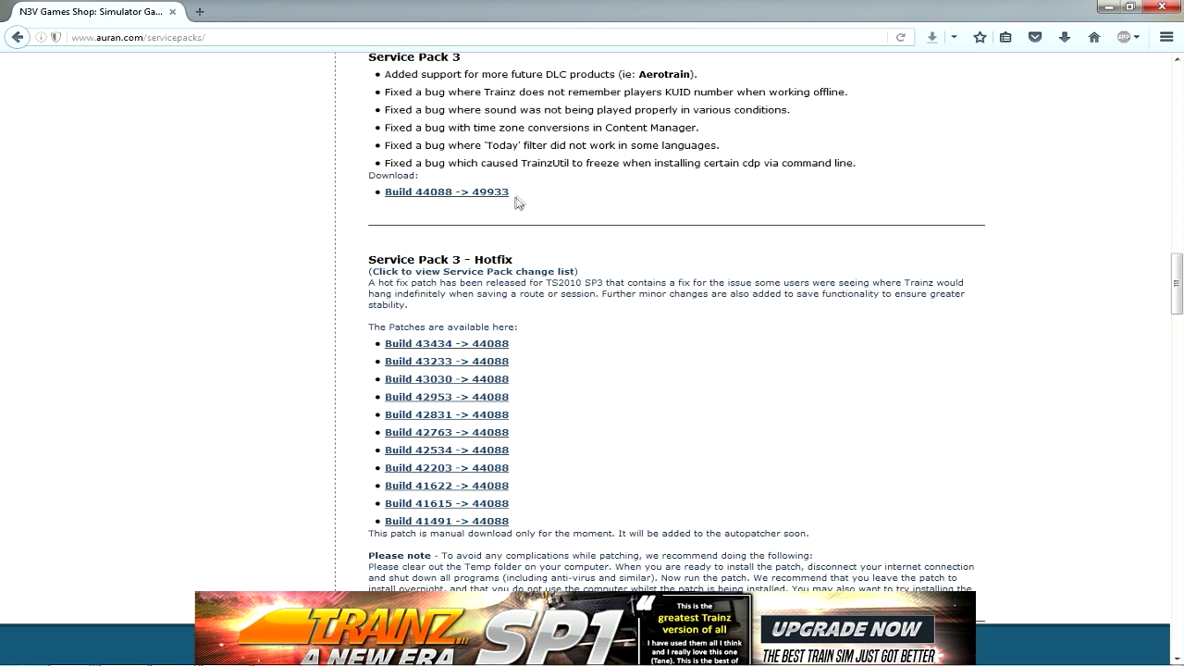
drag(522, 197, 376, 199)
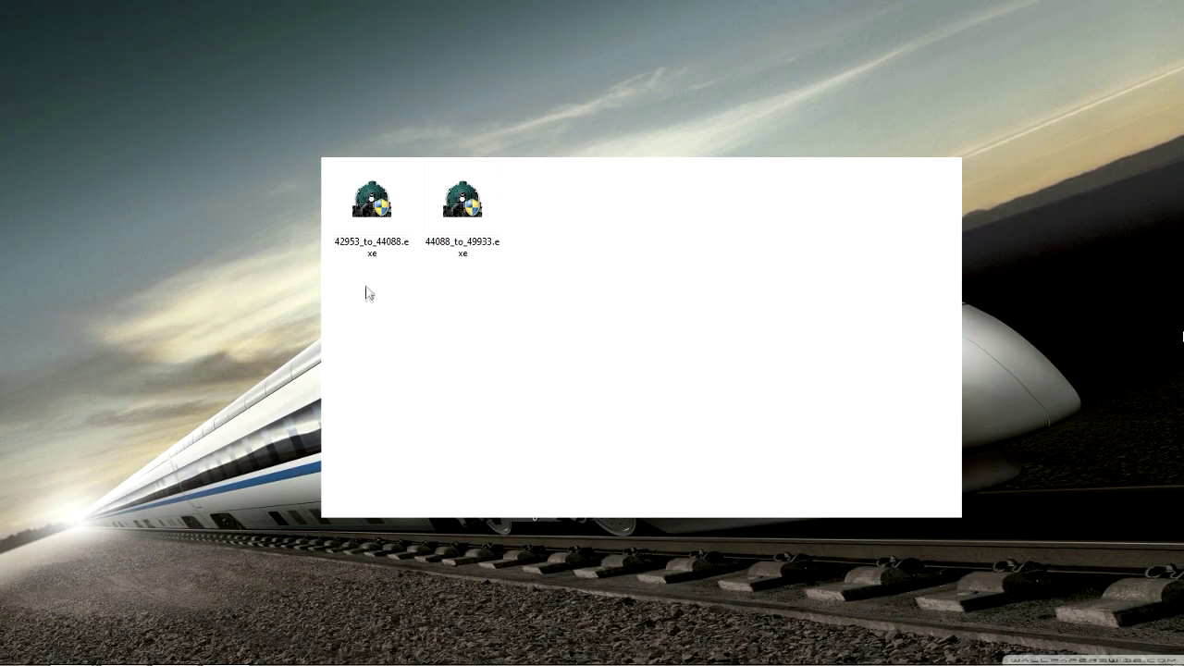
Step: Apply the patch 42953_to_44088.exe to the D:\Gry\TS2010 installation, then exit the patcher and the Trainz launcher
click(368, 230)
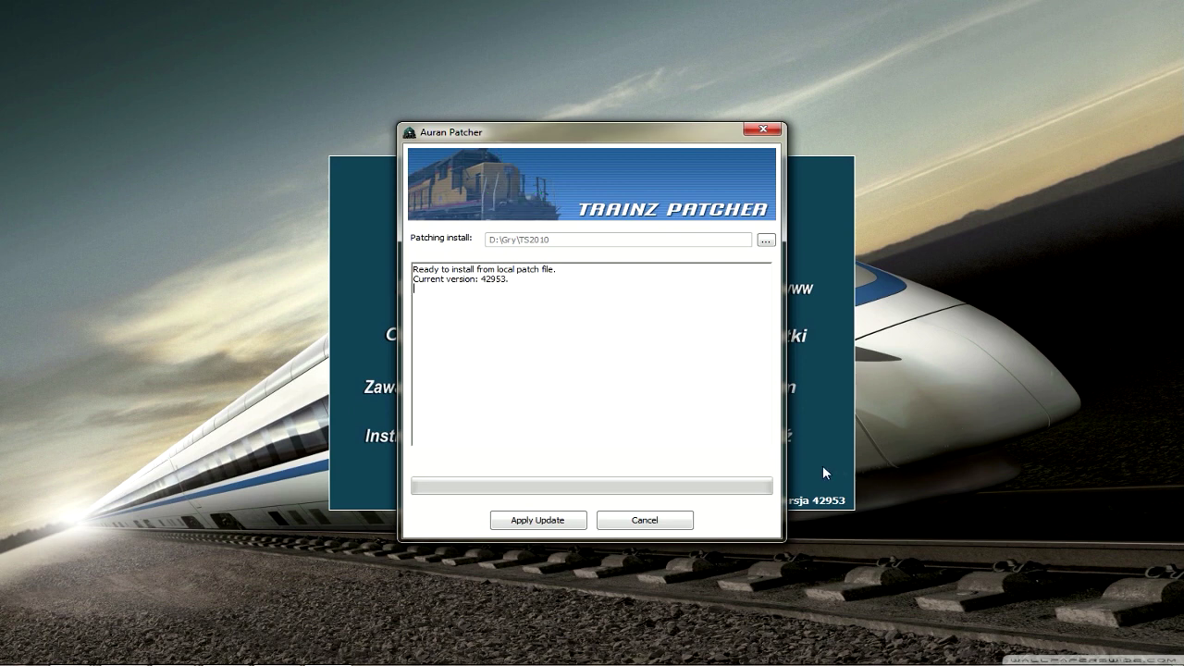
click(550, 521)
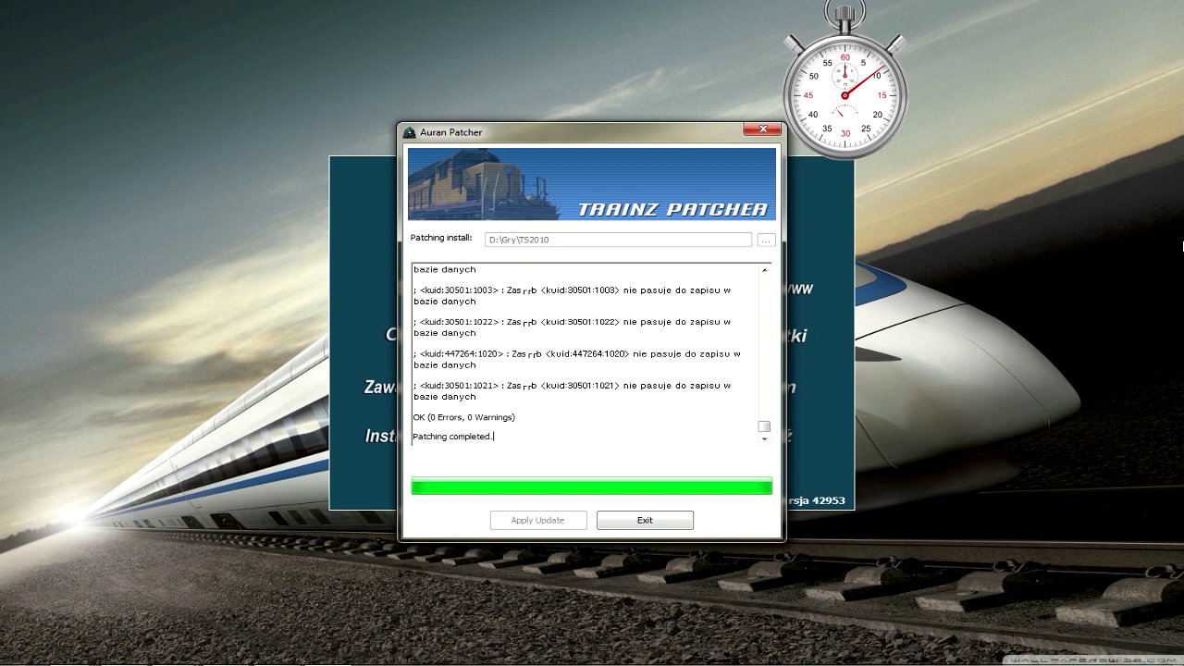
click(645, 520)
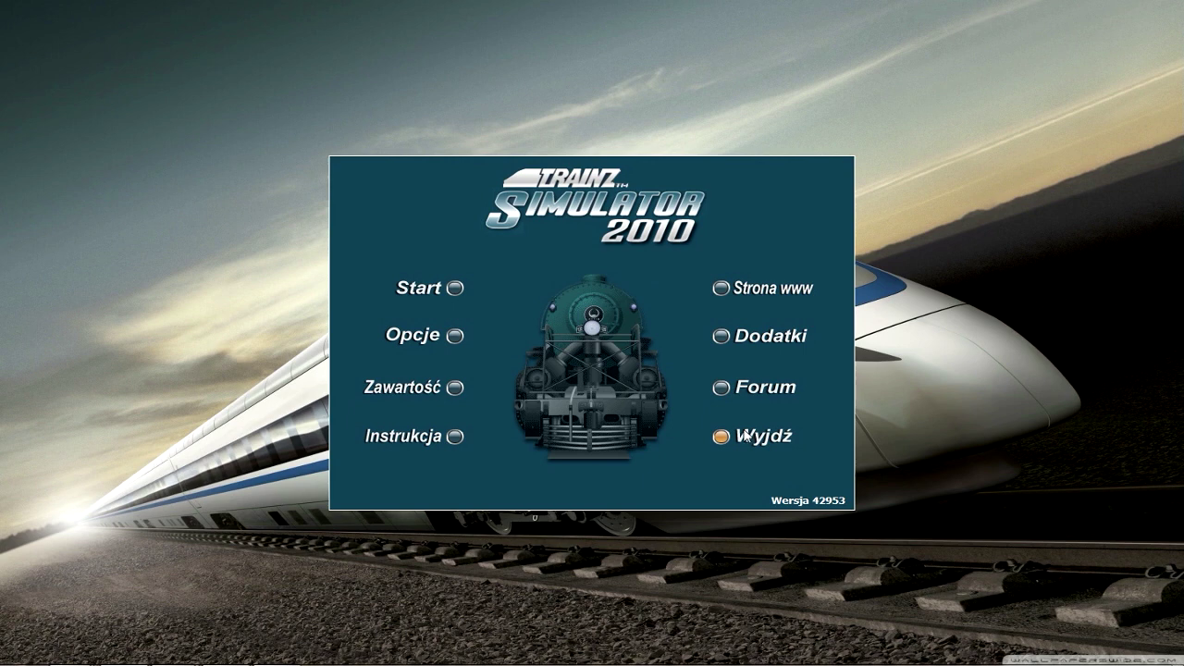
click(745, 435)
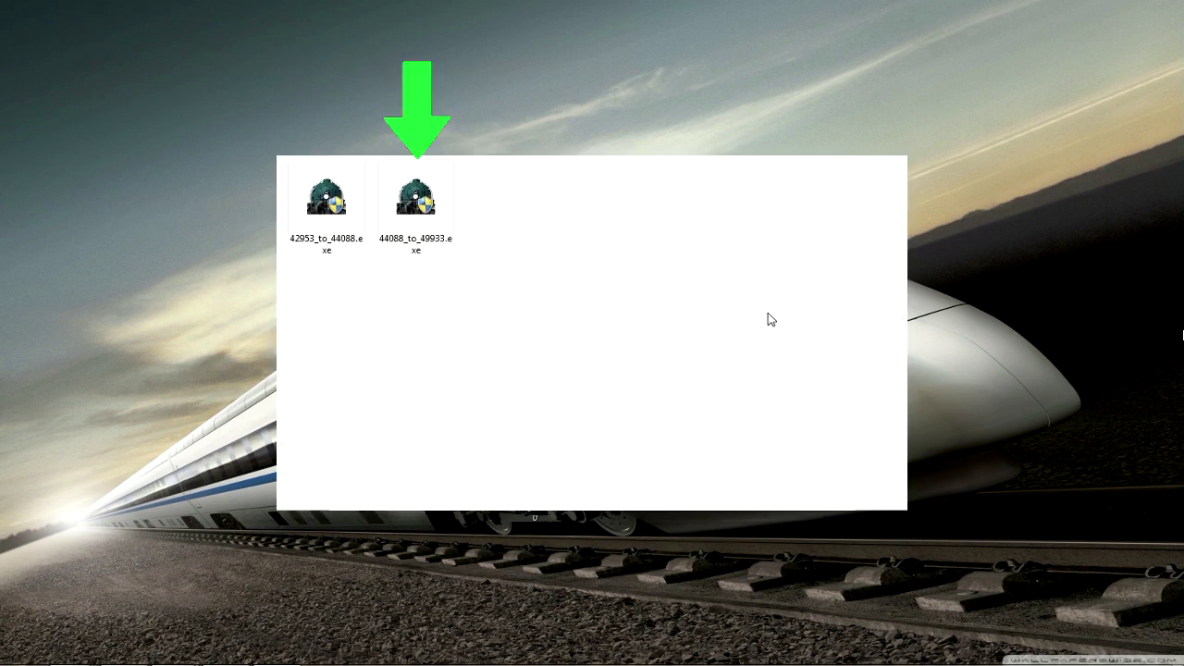
Step: Apply the patch 44088_to_49933.exe to the D:\Gry\TS2010 installation, then exit the patcher and the Trainz launcher
click(442, 222)
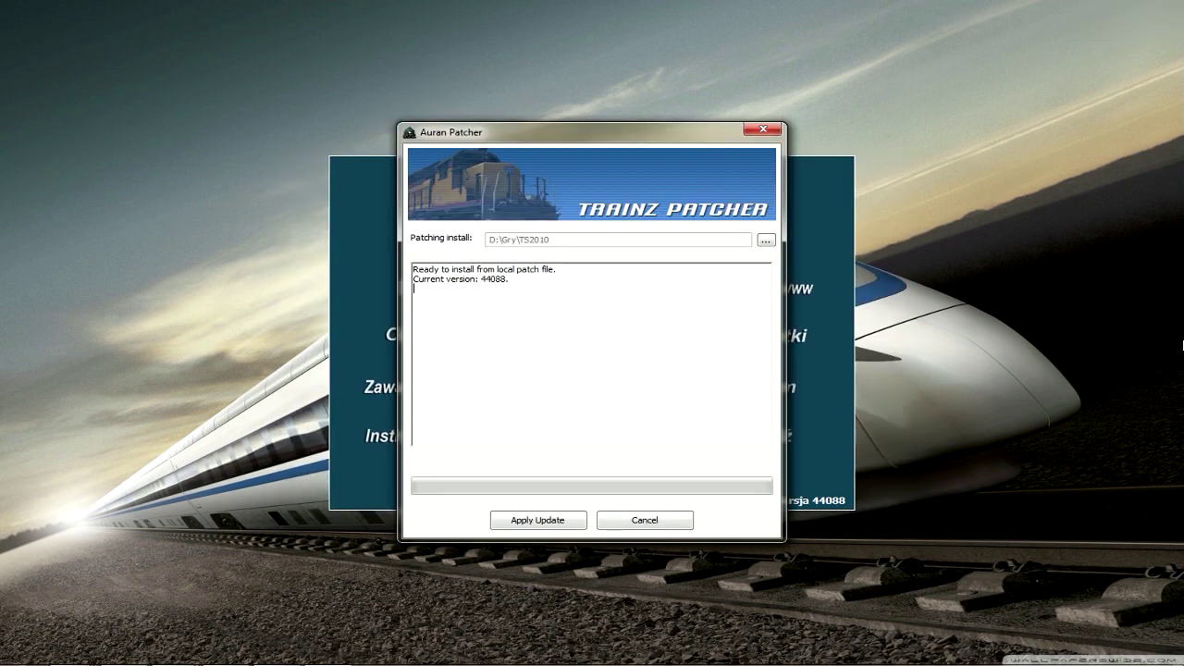
click(538, 522)
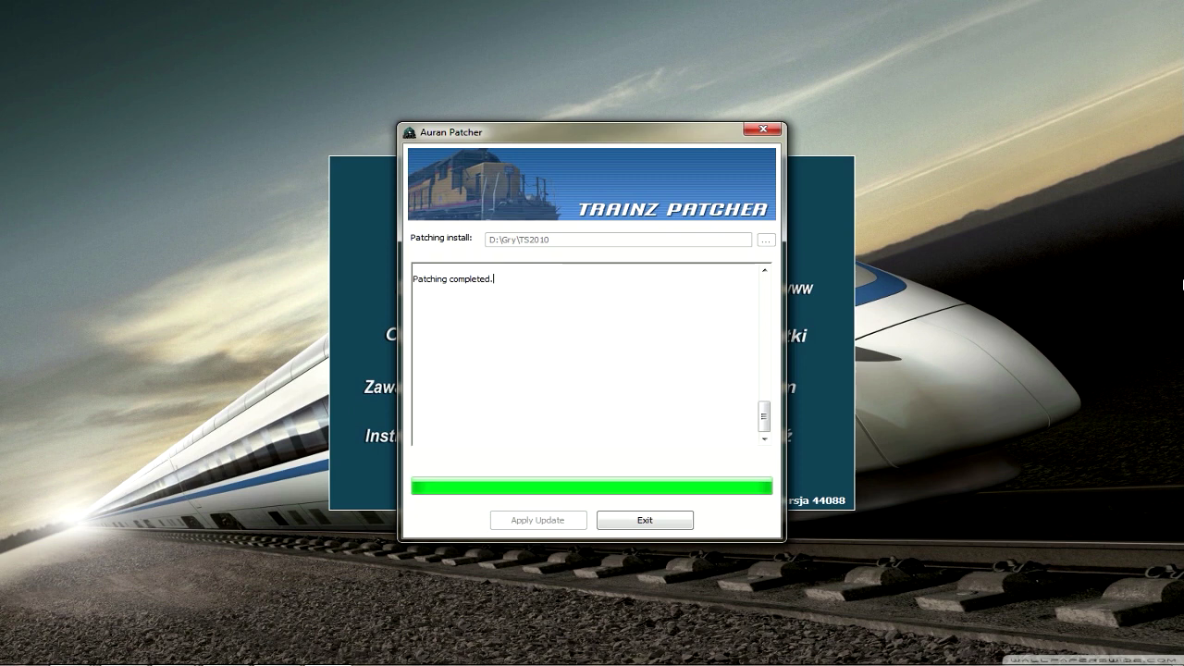
click(681, 521)
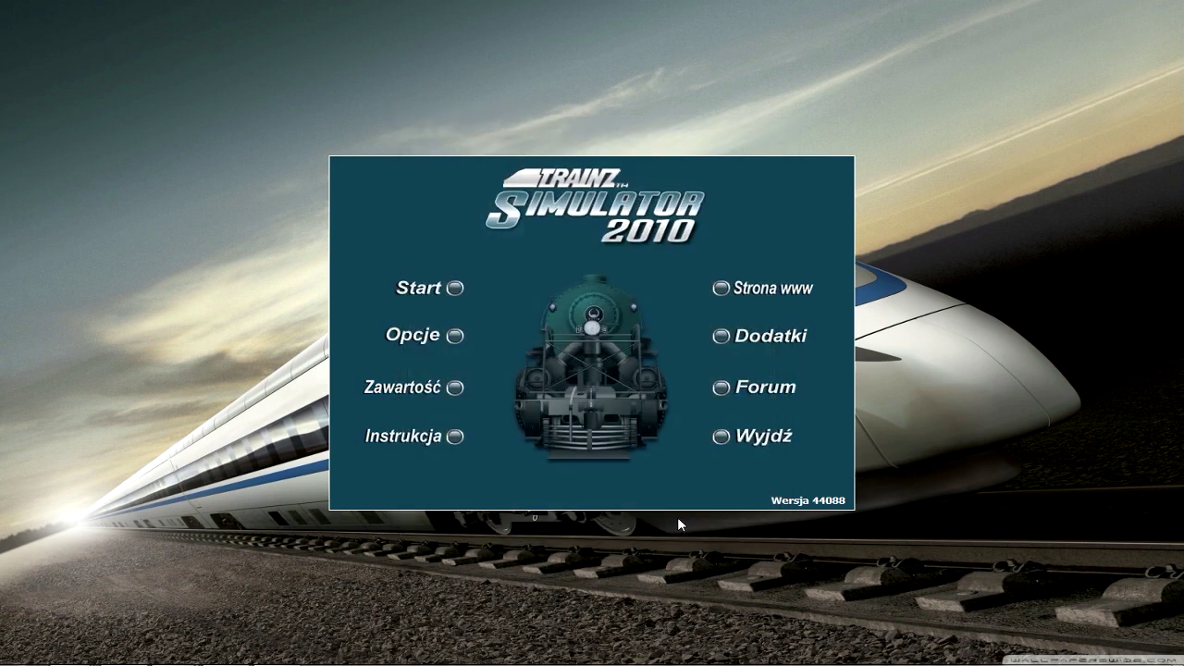
click(732, 436)
Step: Open the Planet Auran login settings in the Trainz configuration and the account registration page on auran.com
click(455, 337)
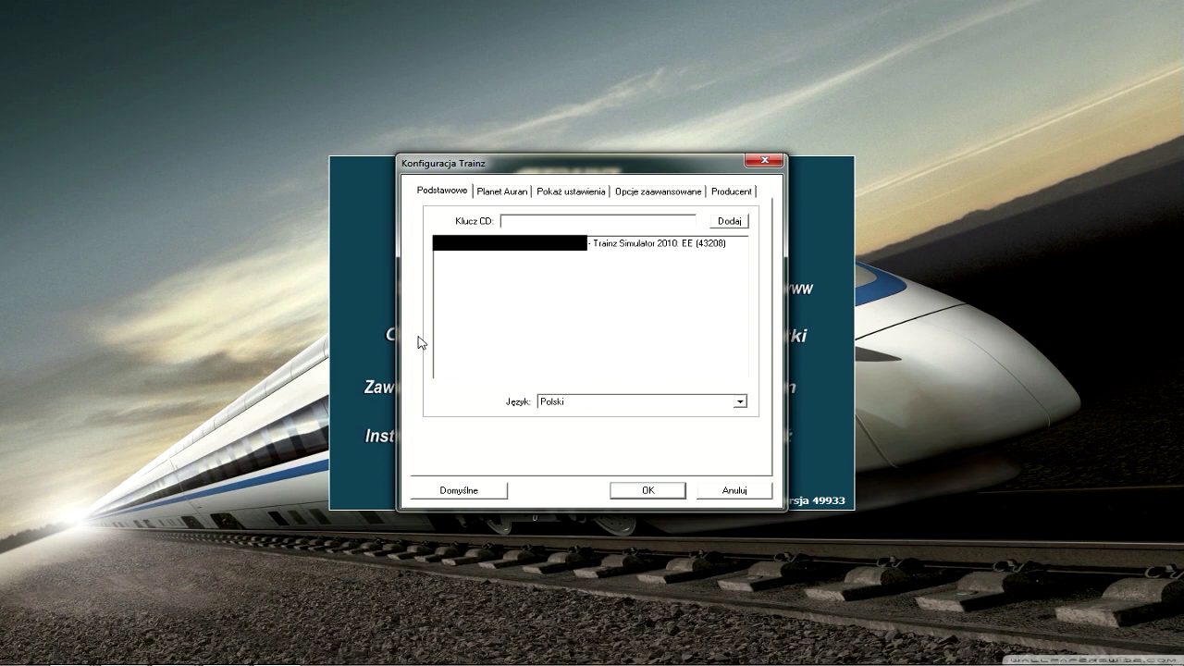
click(504, 192)
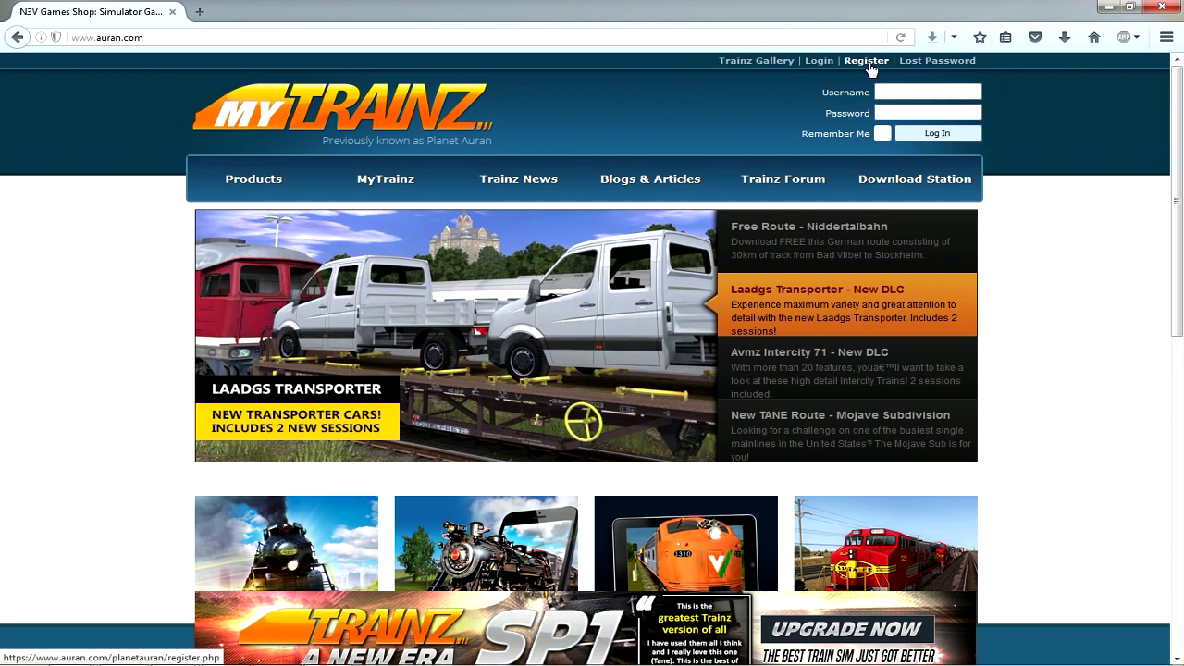
click(867, 62)
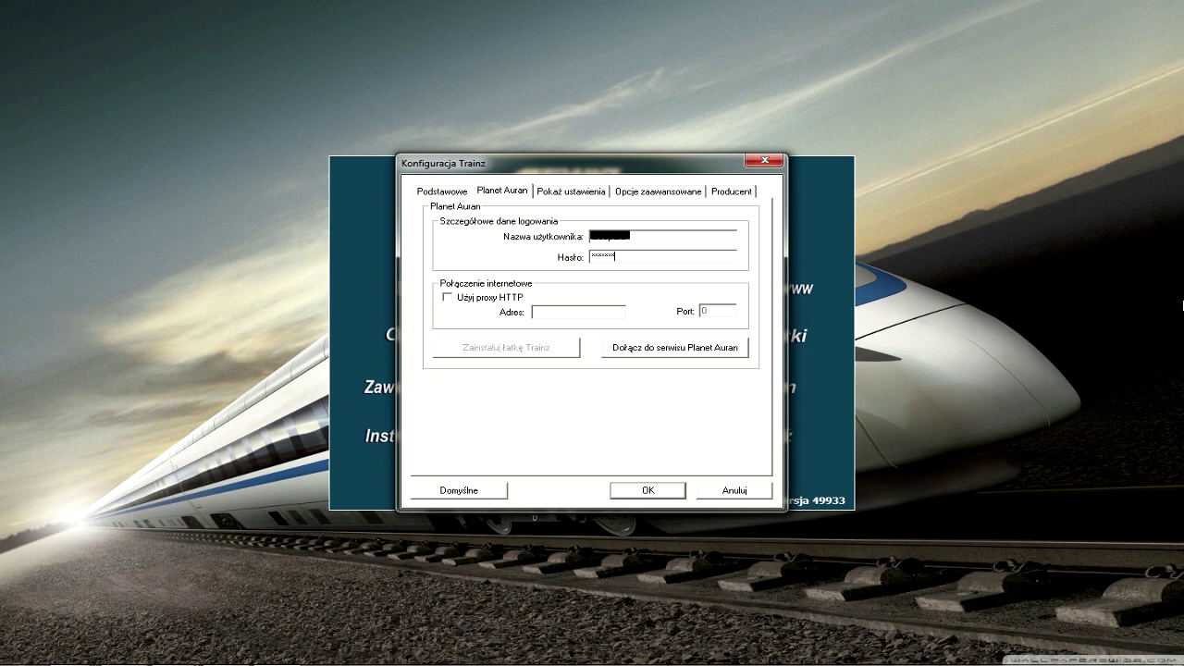
Step: Set the Trainz display resolution to 1440 x 900 in DirectX mode and save the configuration
click(572, 194)
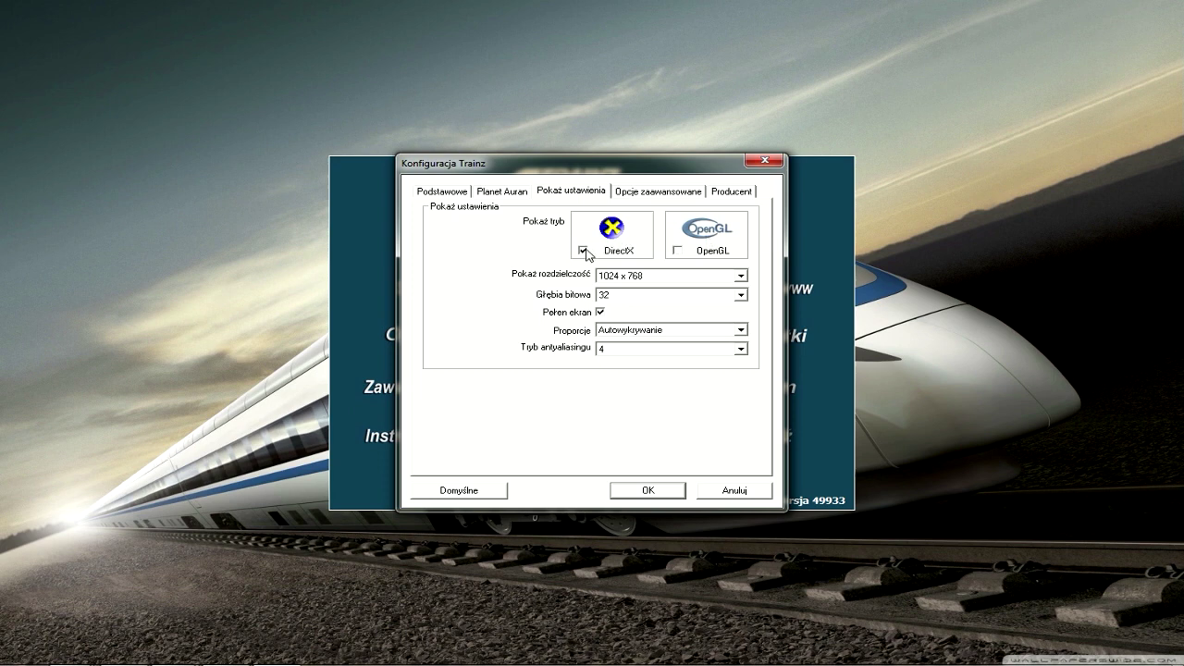
click(741, 276)
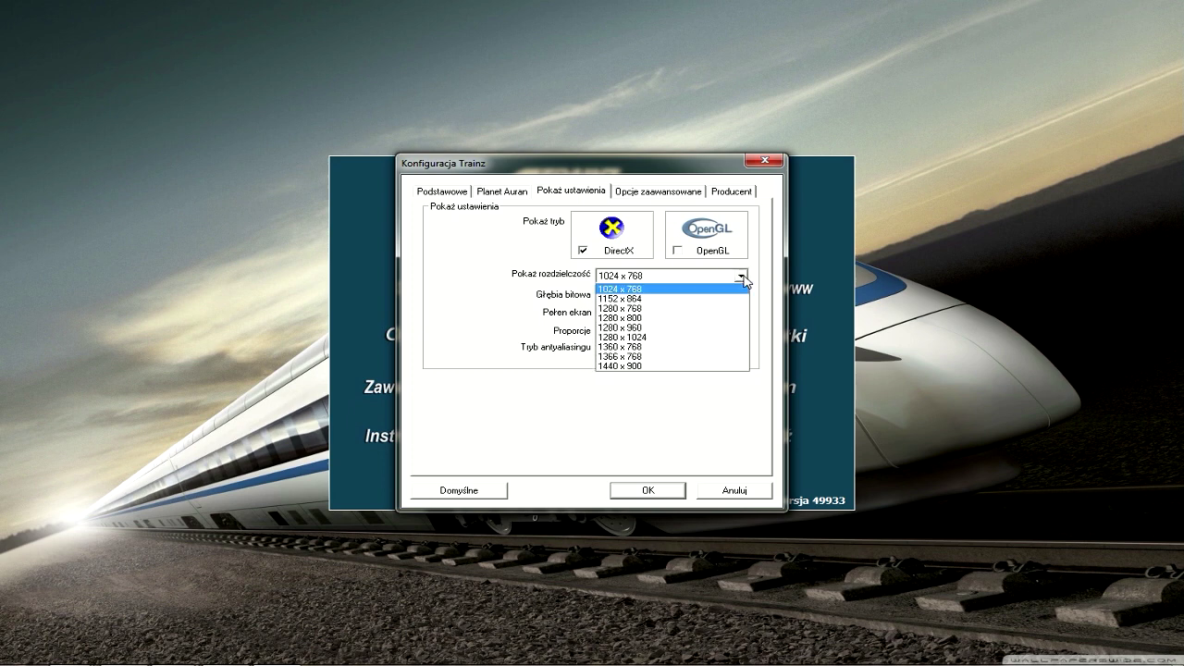
click(729, 366)
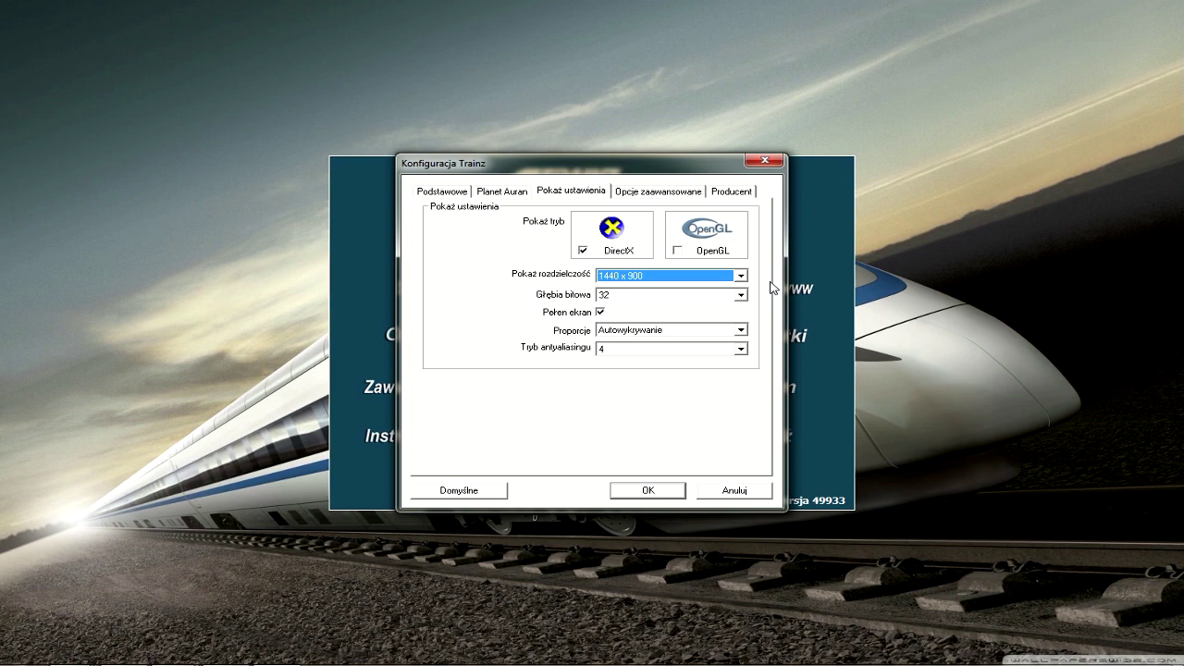
click(672, 495)
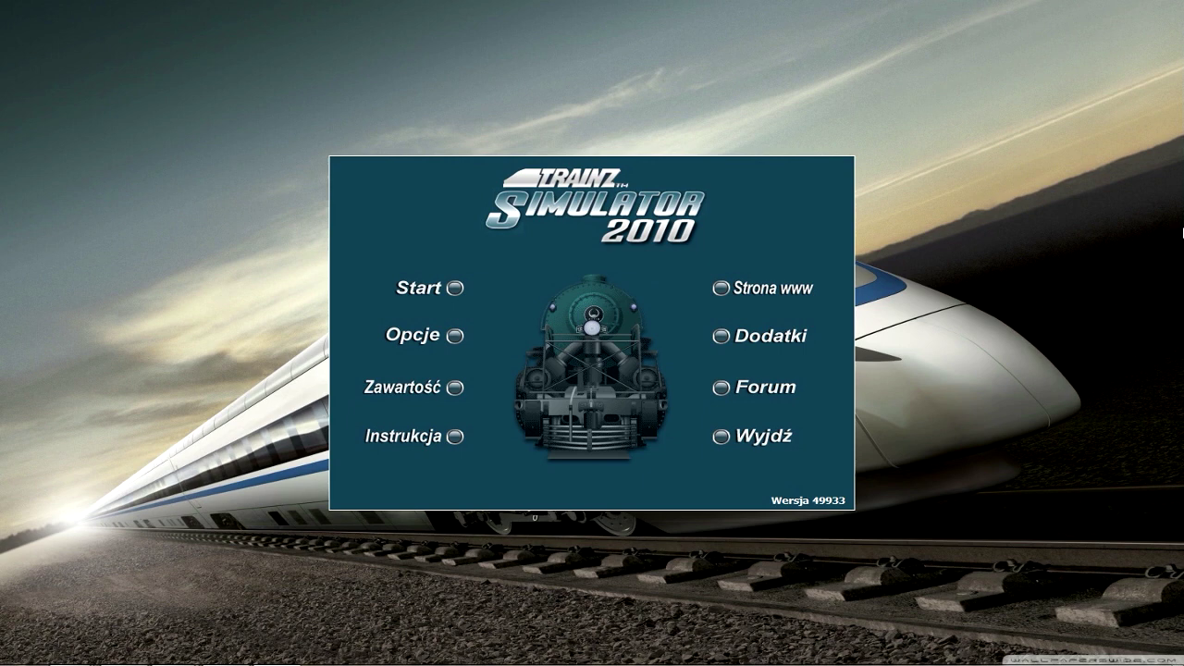
Step: Open the content manager's Różne (miscellaneous) settings and save them
click(442, 391)
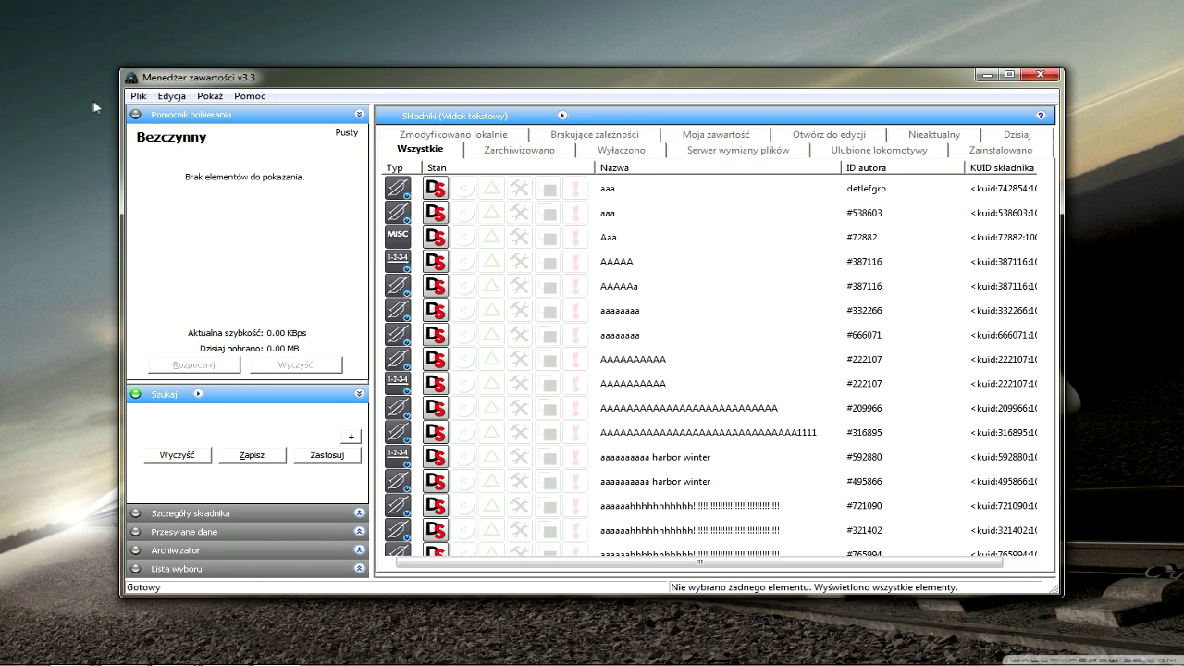
click(138, 98)
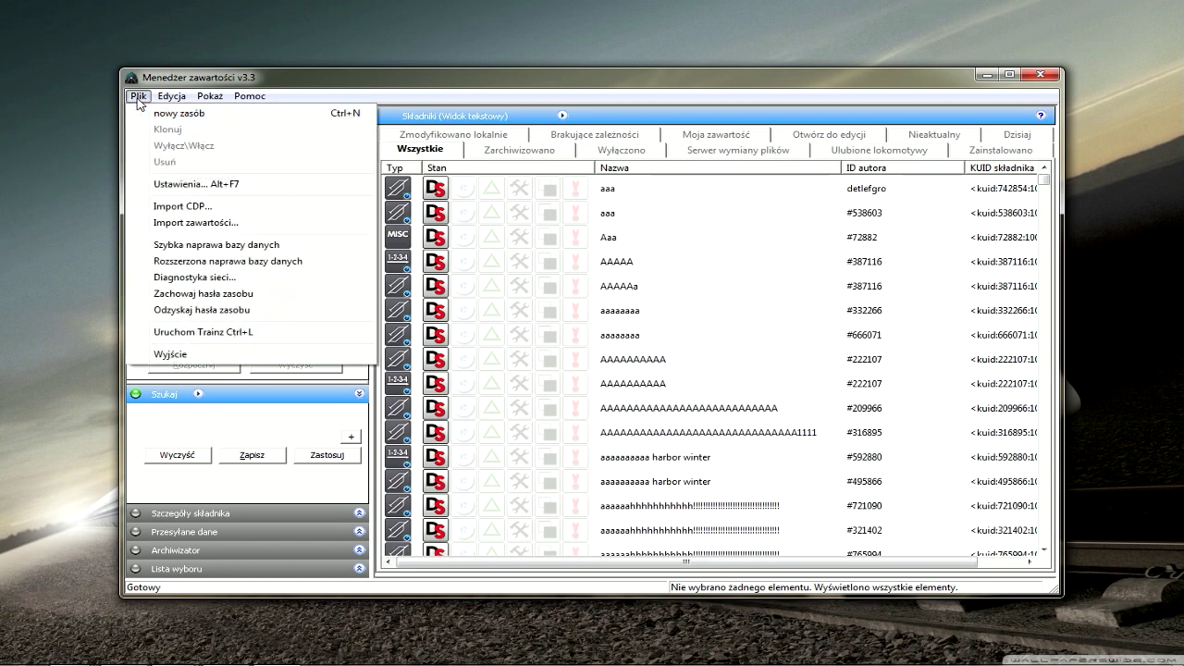
click(317, 189)
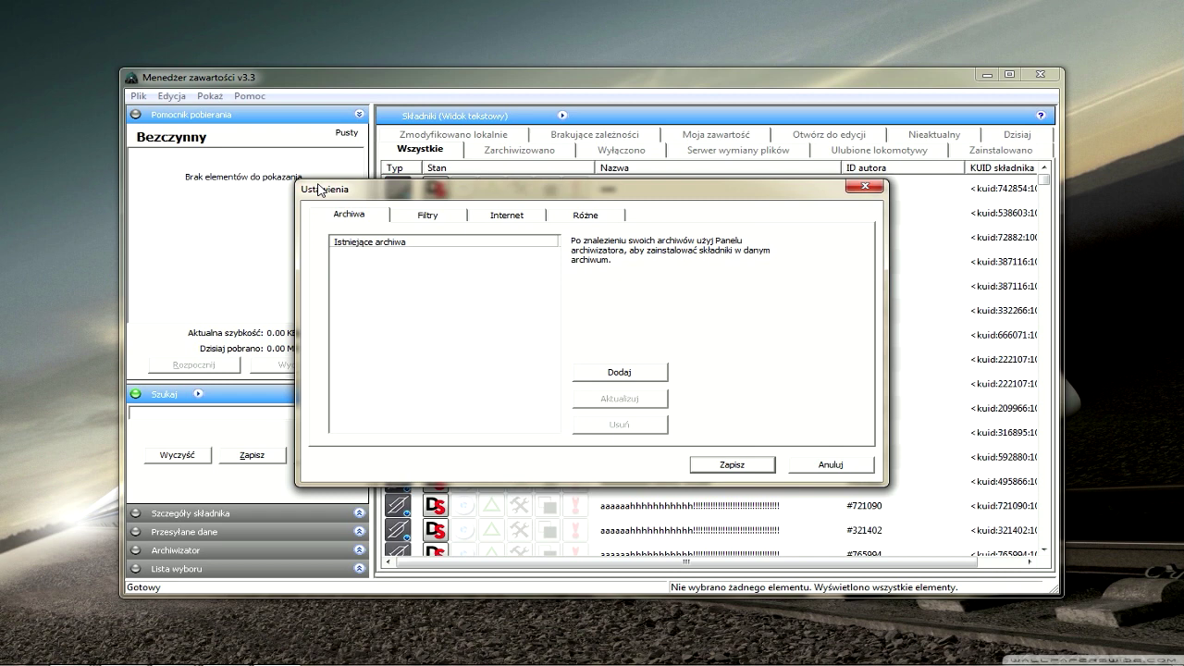
click(609, 217)
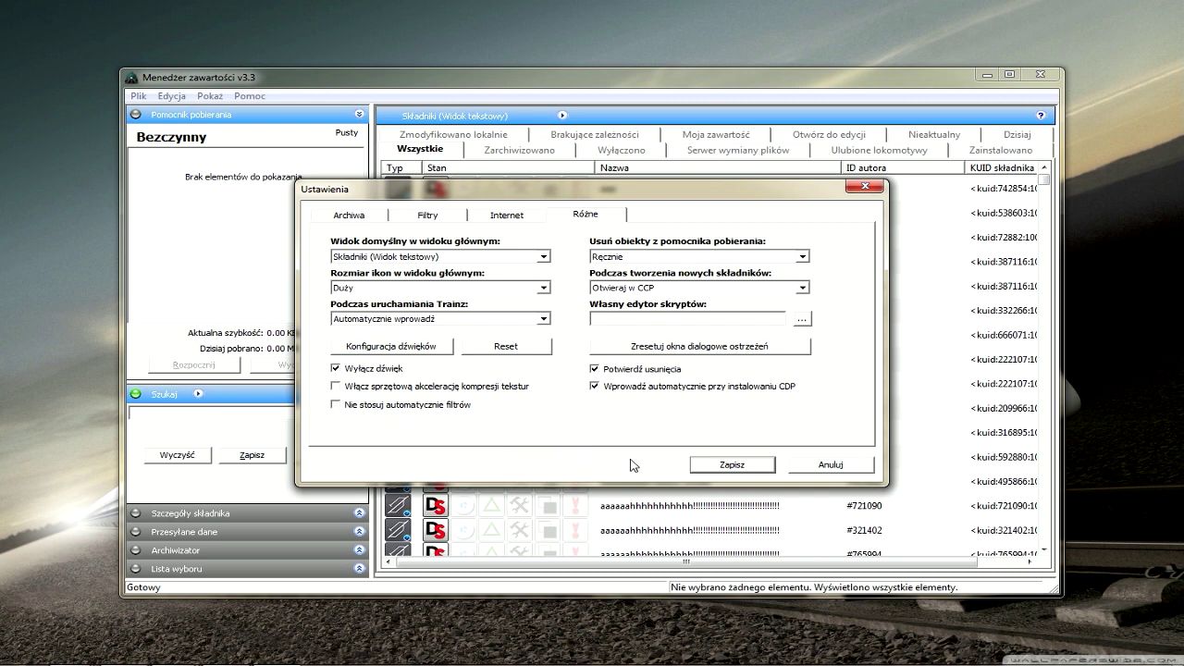
click(718, 465)
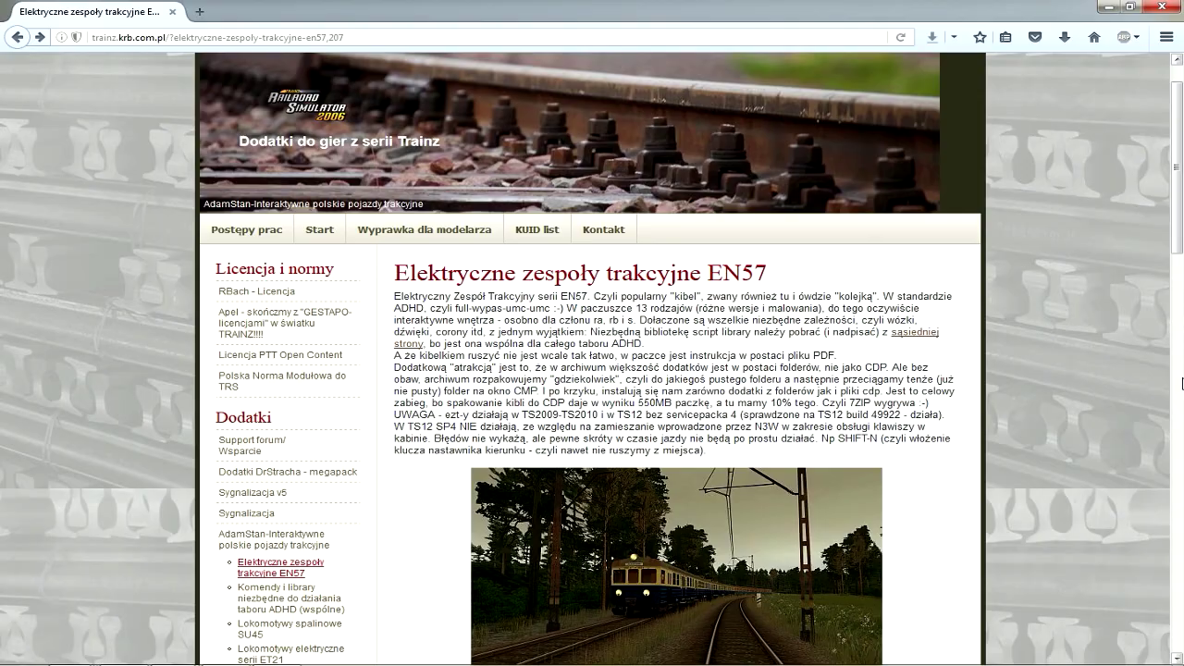
Step: Download the EZT EN57 ADHD pack from the EN57 page on trainz.krb.com.pl and select the adhd_en57.7z archive in its folder
scroll(1143, 369, down, 5)
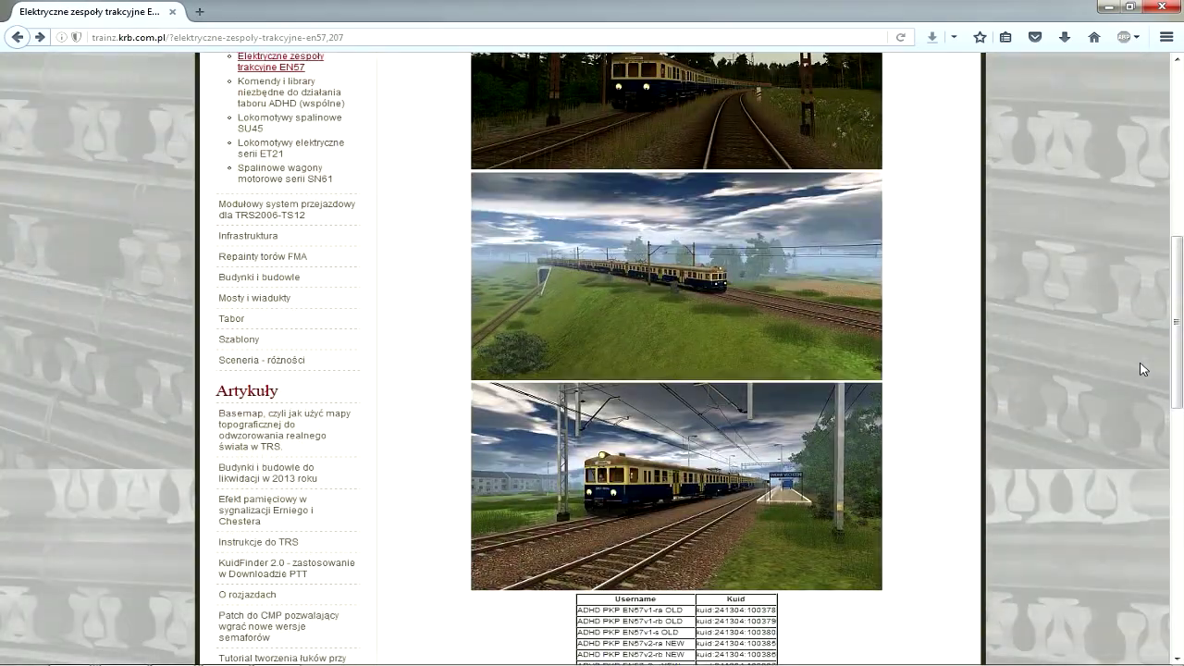
scroll(1143, 369, down, 5)
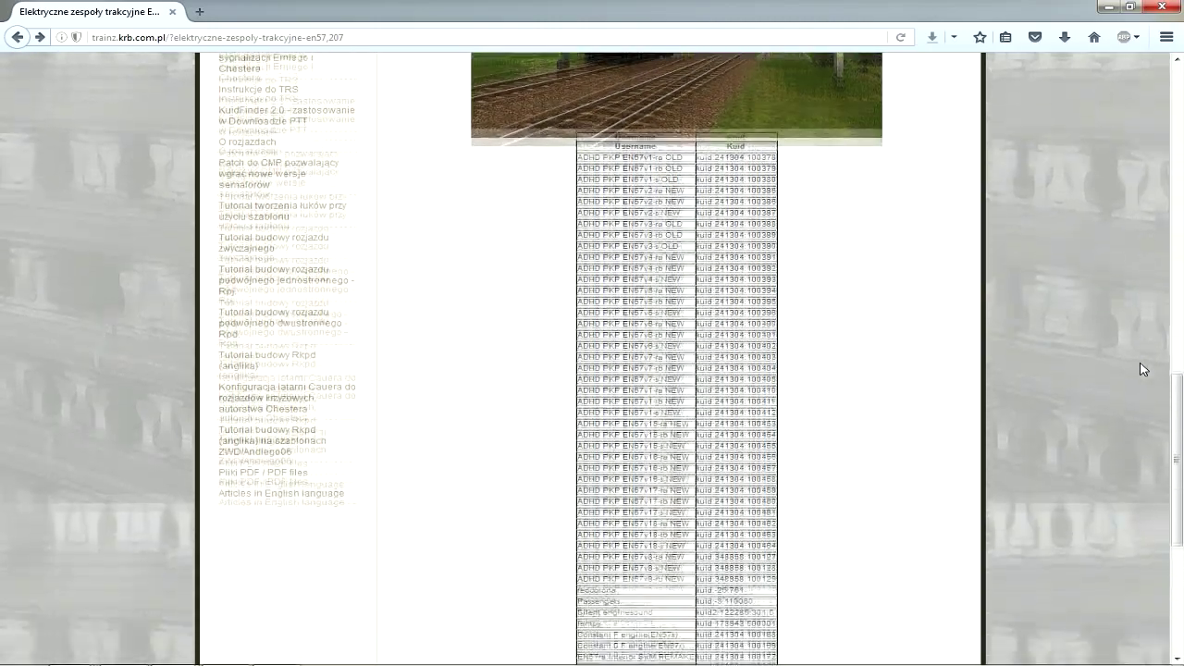
scroll(1141, 370, down, 2)
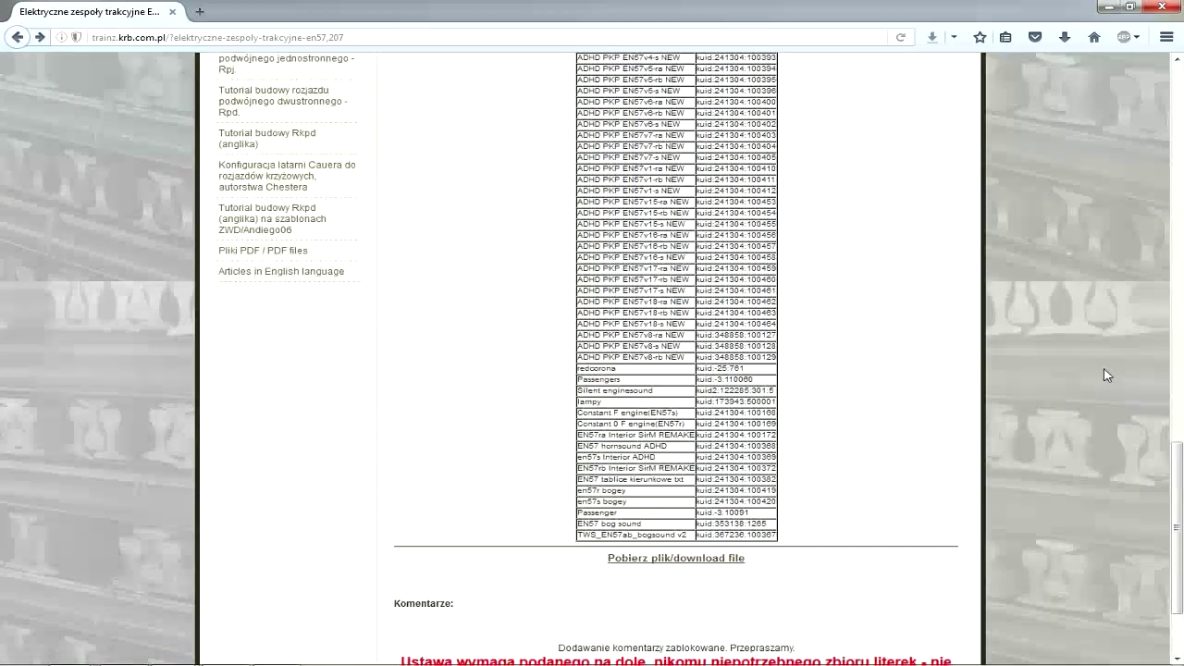
click(729, 558)
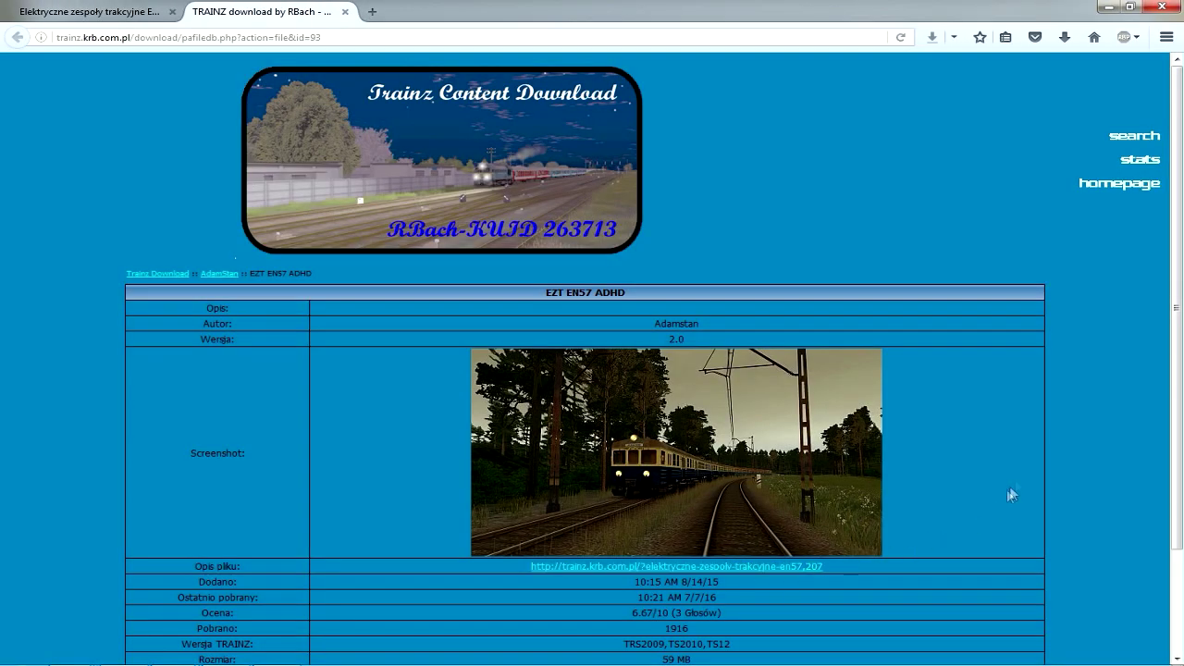
scroll(1107, 378, down, 3)
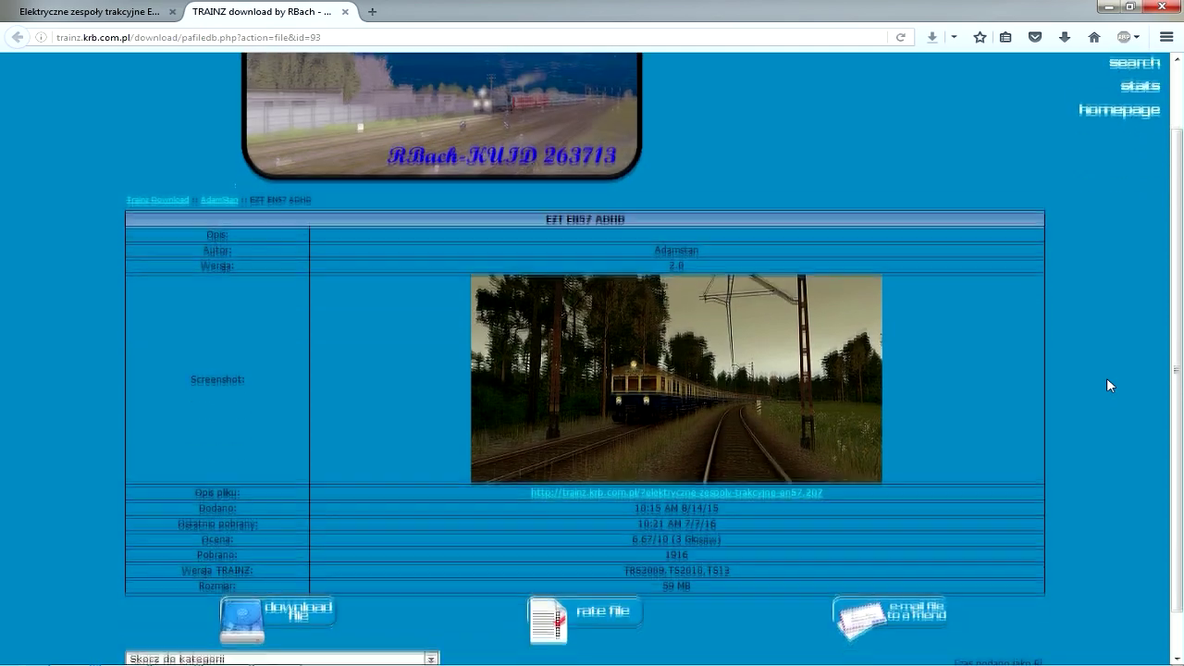
click(294, 566)
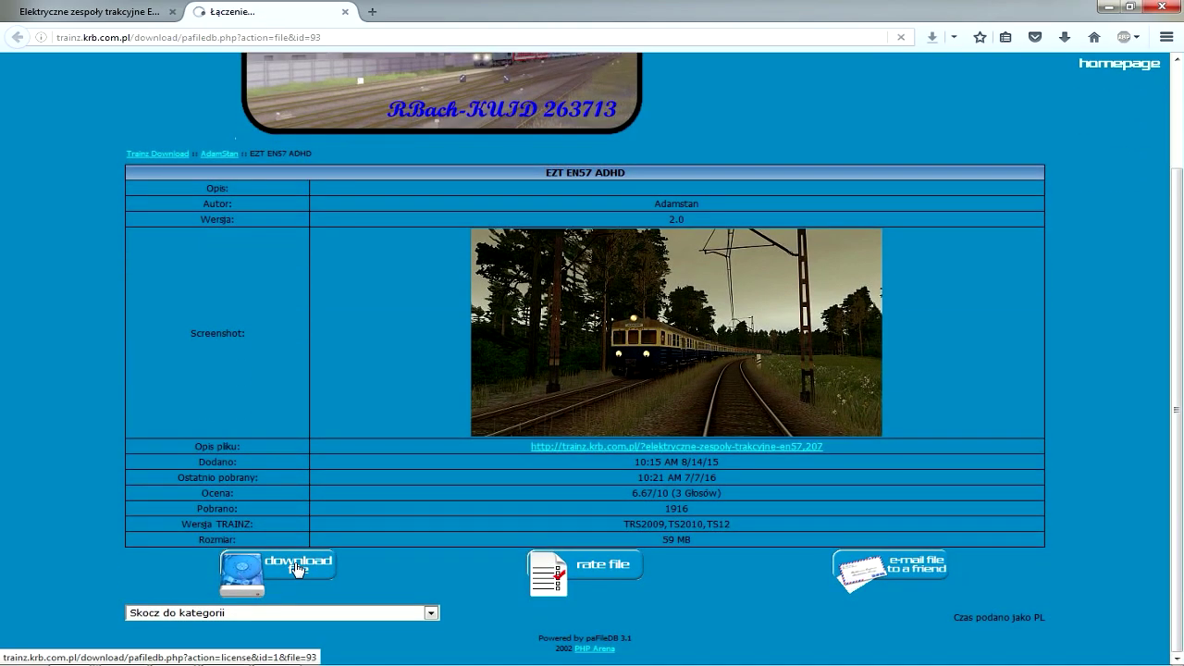
scroll(1160, 386, down, 10)
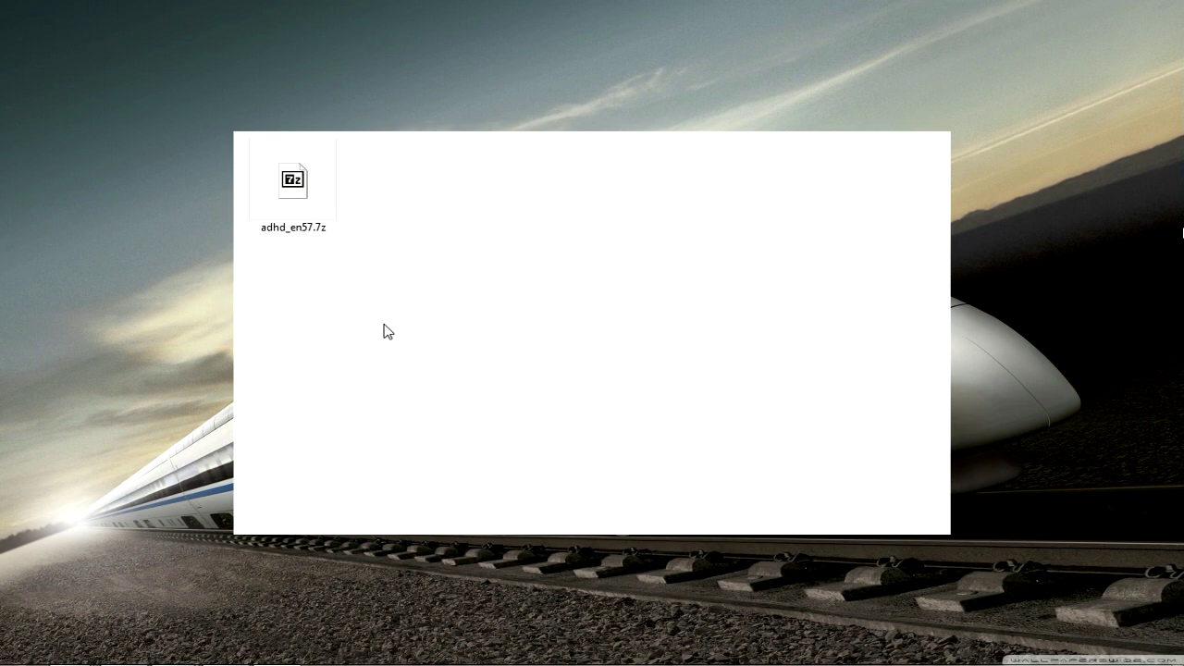
click(331, 225)
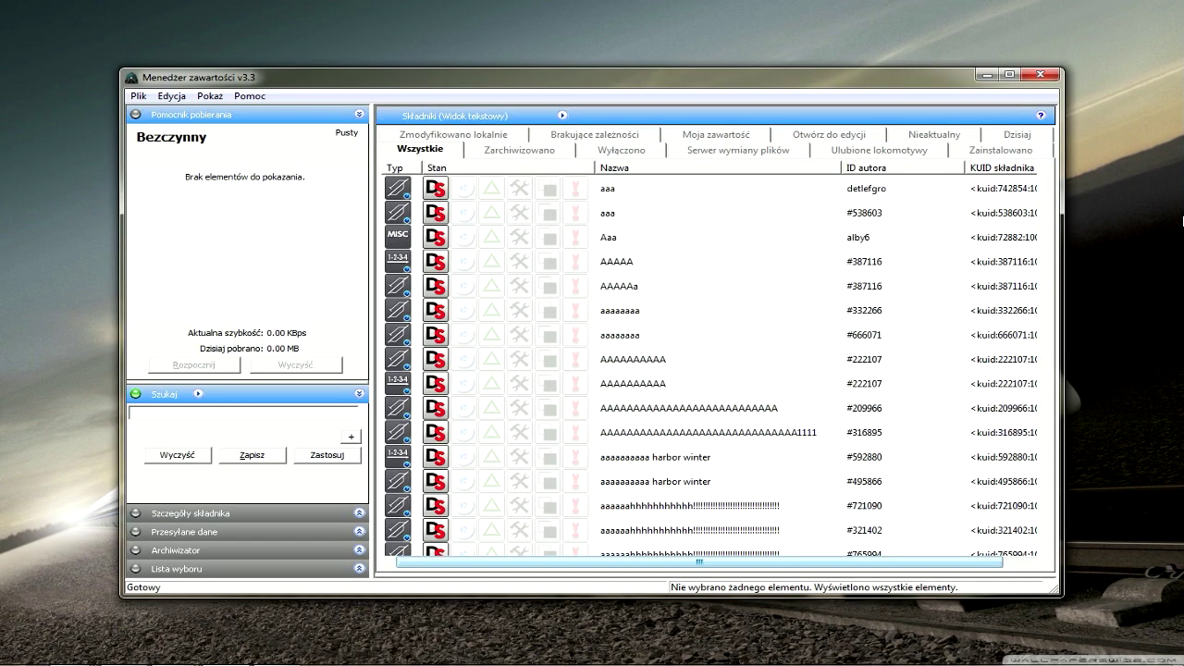
Step: Import EN57 ADHD dep.cdp from the adhd_en57 folder into the content manager, showing the installation details, and close the report
click(137, 97)
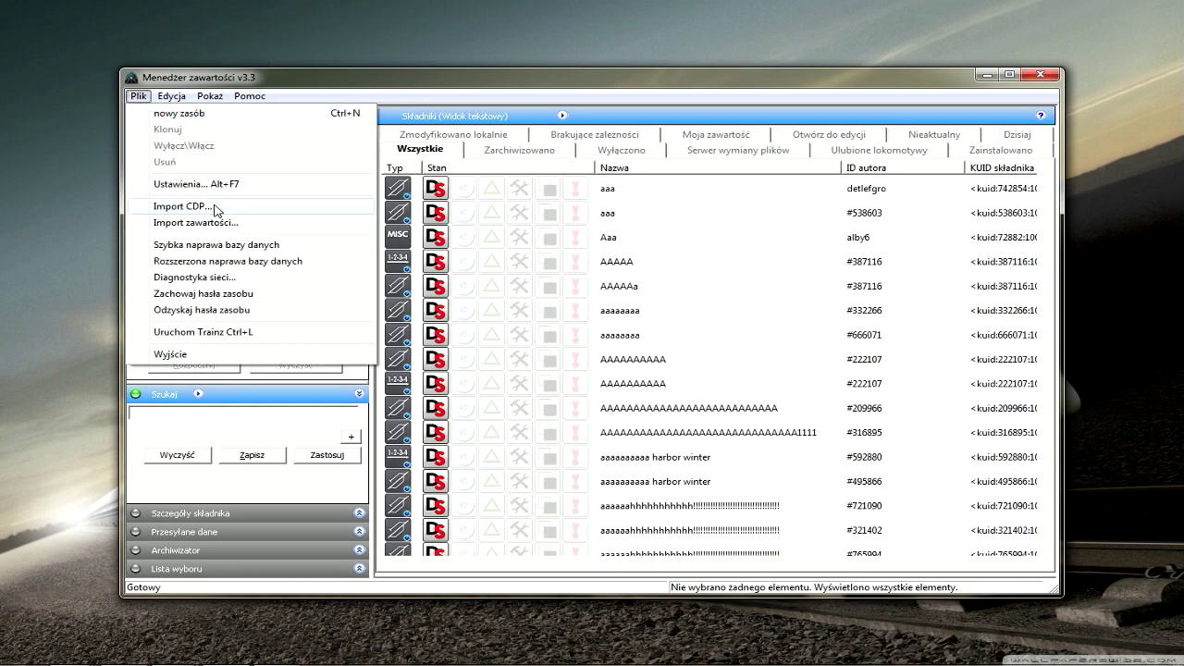
click(216, 208)
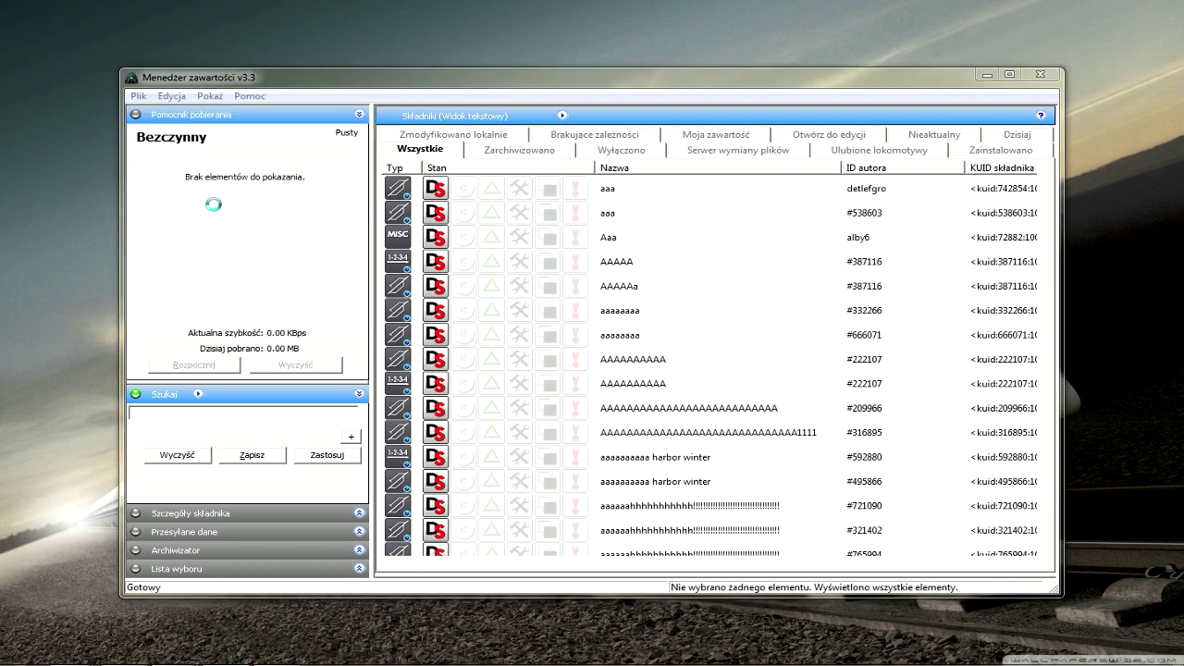
click(601, 250)
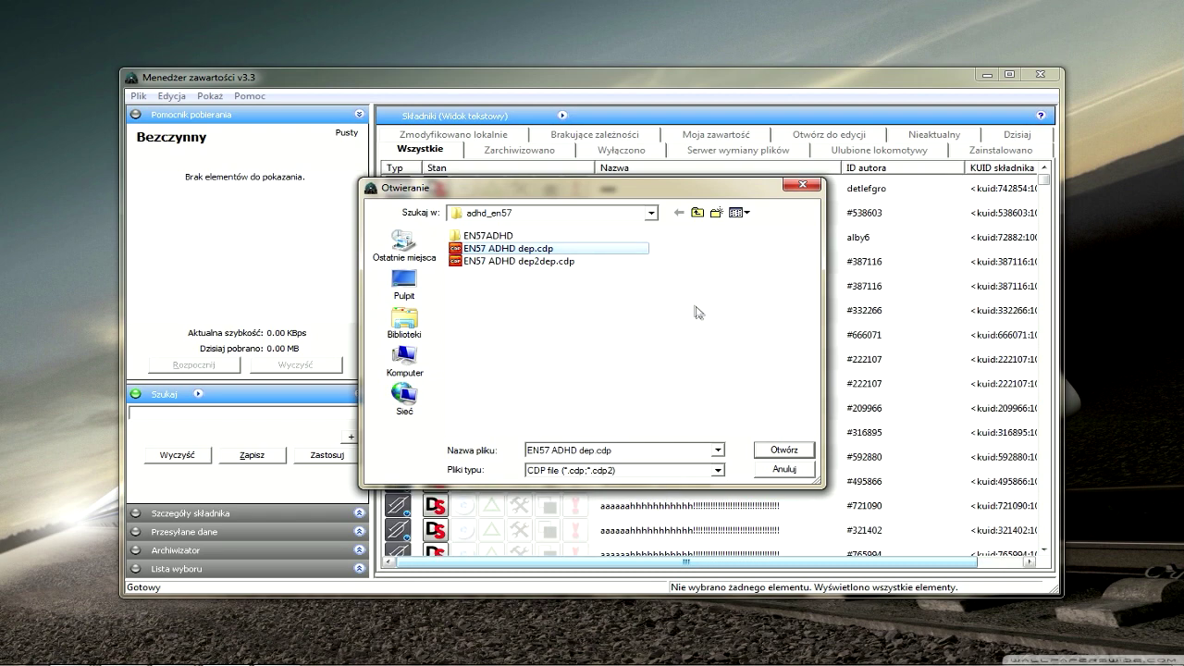
click(799, 451)
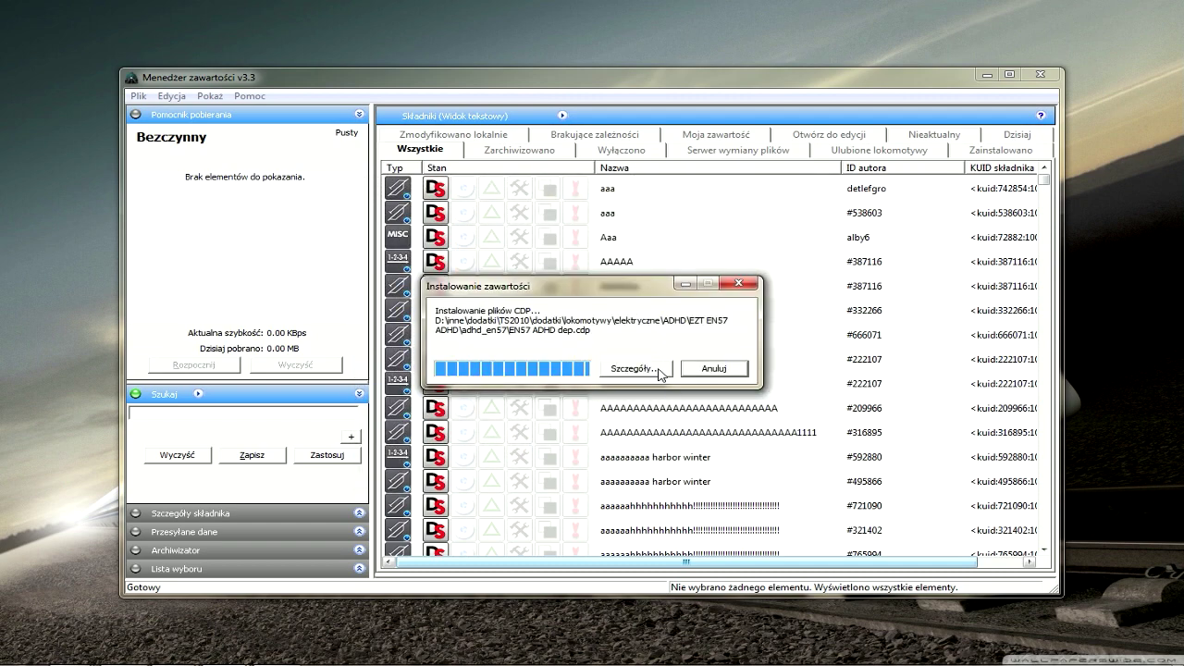
click(635, 368)
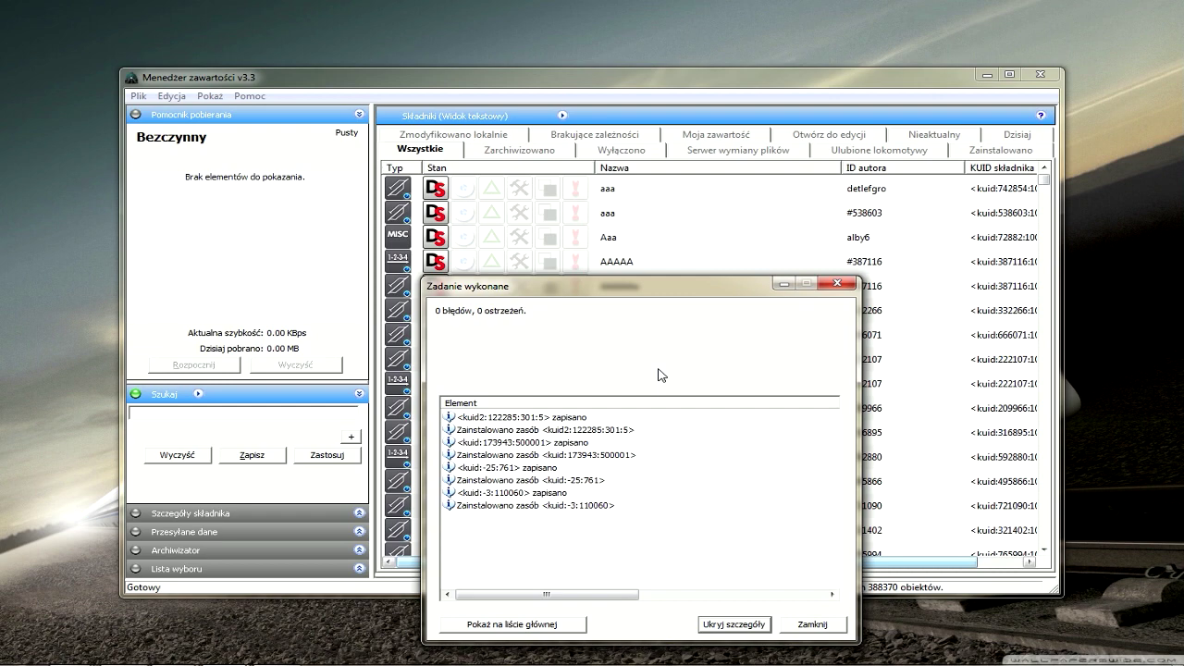
click(829, 626)
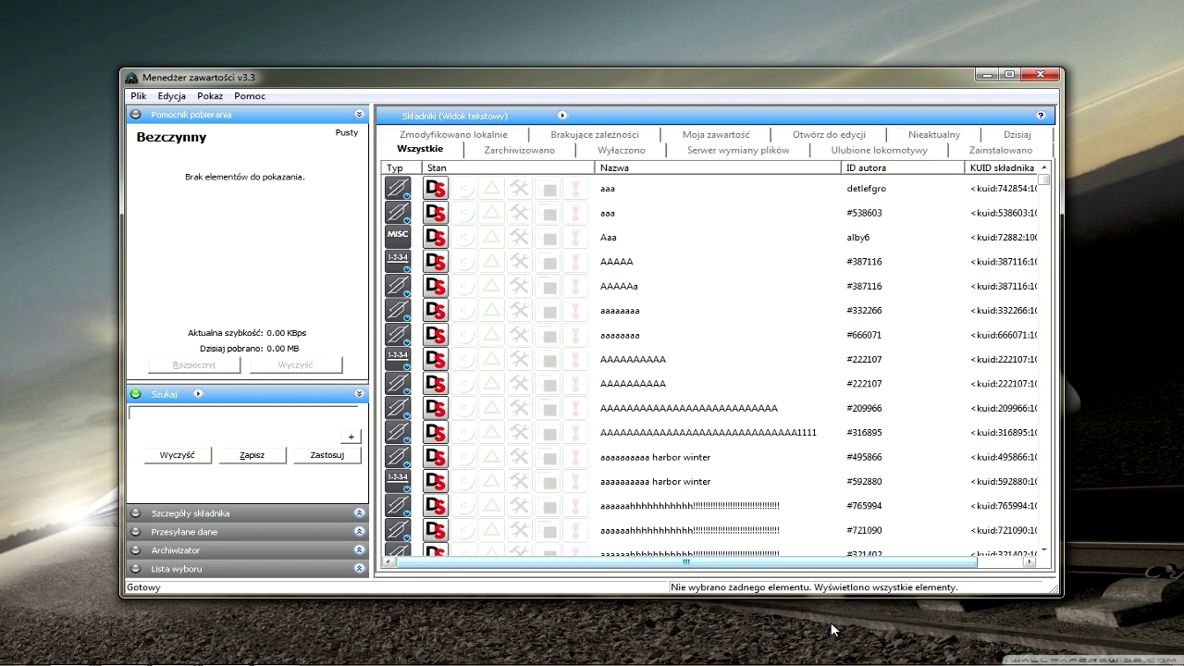
Step: Import EN57 ADHD dep2dep.cdp with installation details shown, skip replacing the built-in 'Pasażer' asset, and close the report
click(138, 96)
click(183, 207)
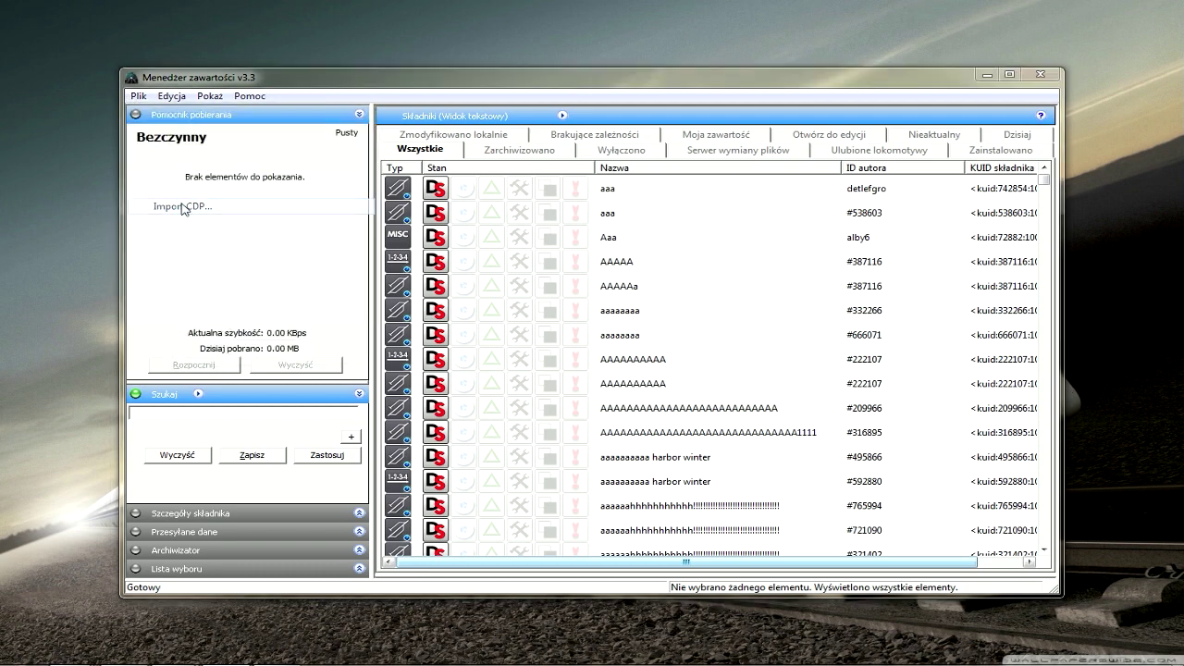
click(527, 261)
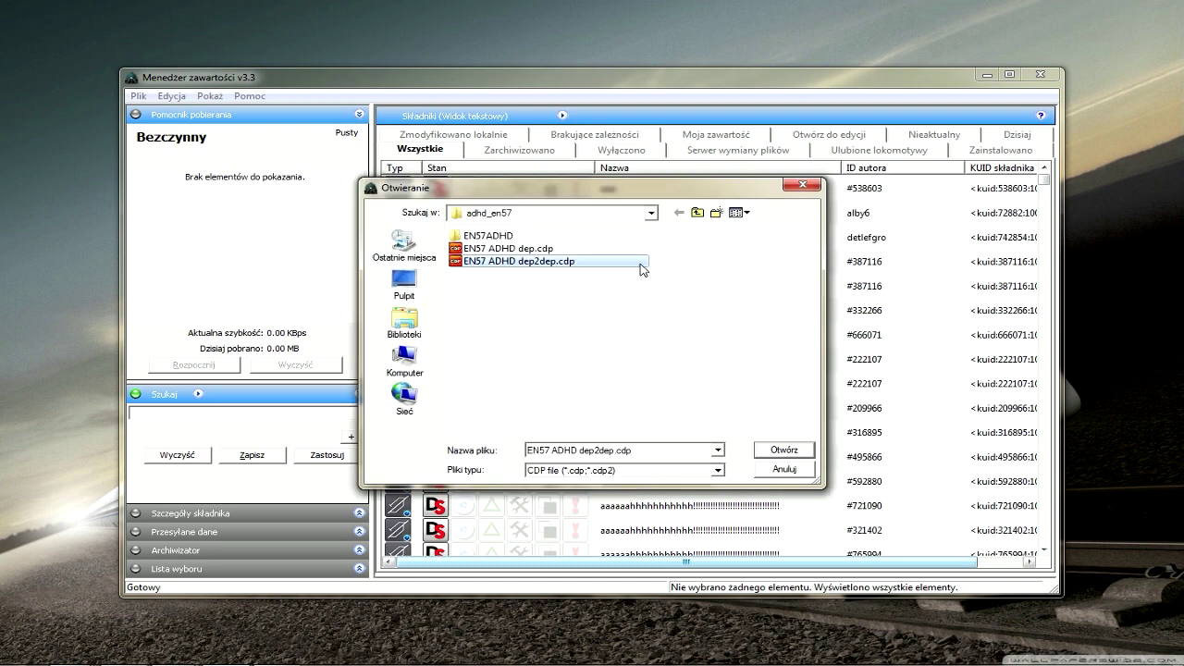
click(784, 450)
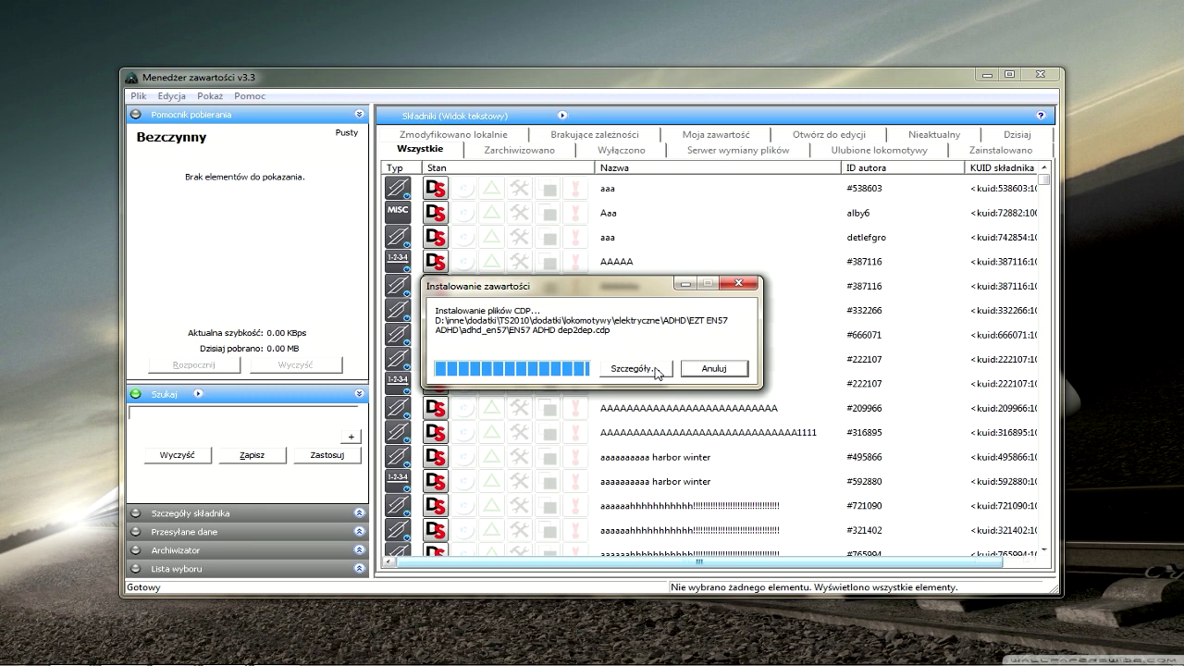
click(656, 370)
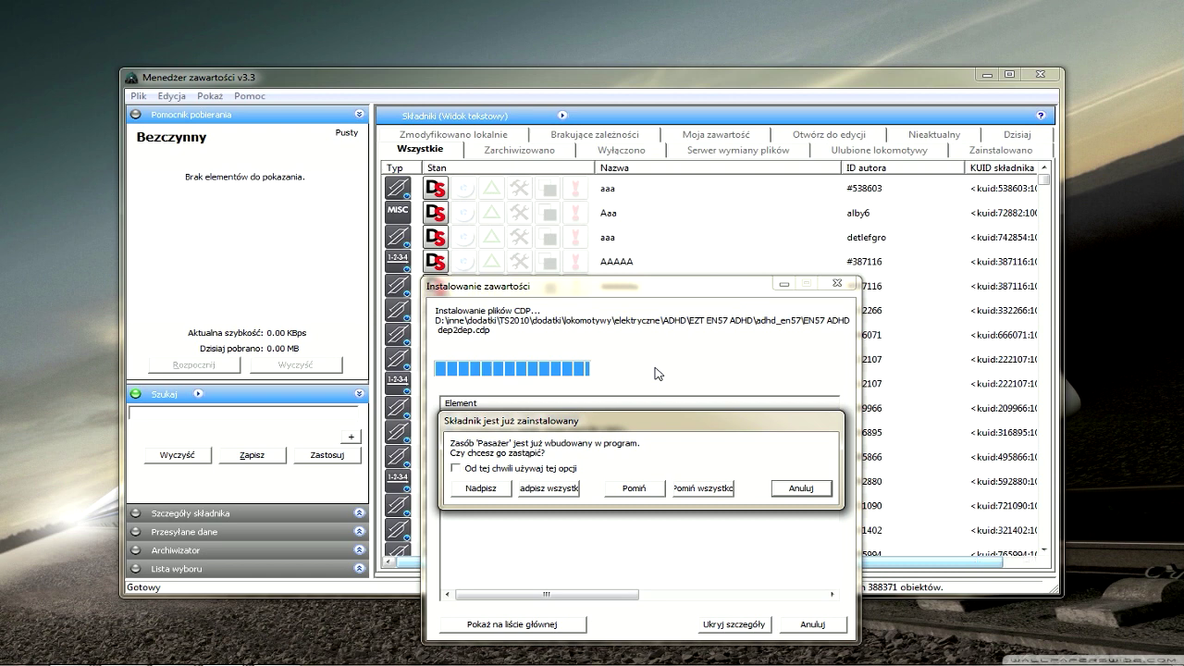
click(634, 489)
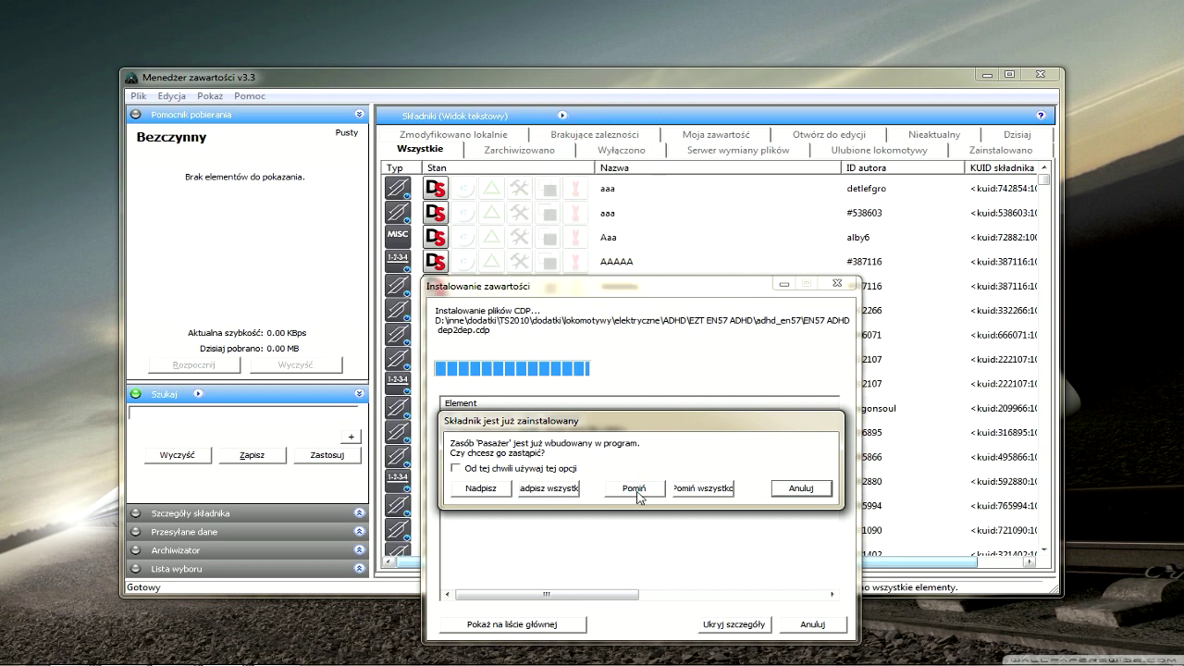
click(637, 492)
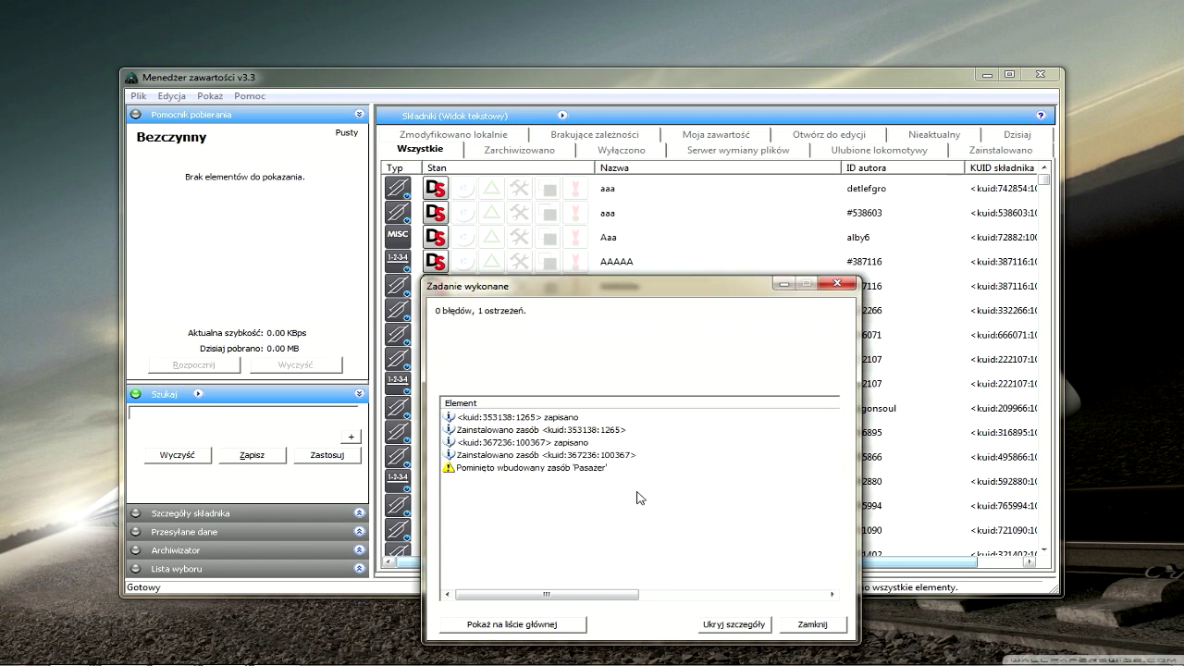
click(813, 624)
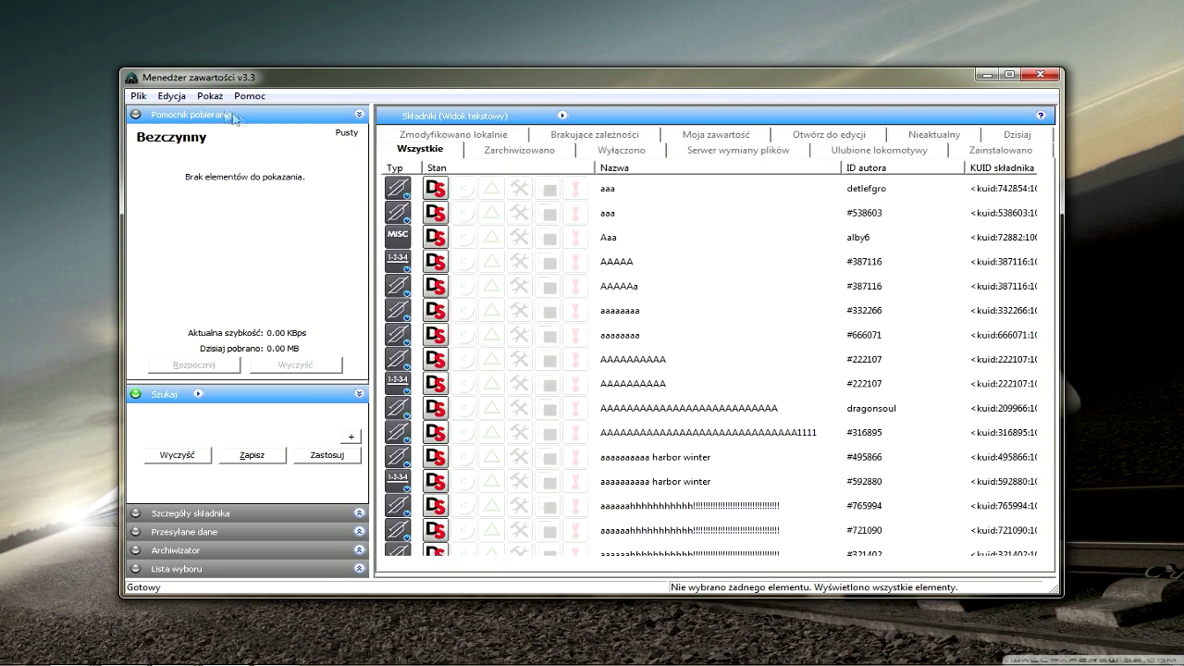
Step: Import the content of the EN57ADHD folder with its subfolders, showing the installation details, and close the report
click(137, 98)
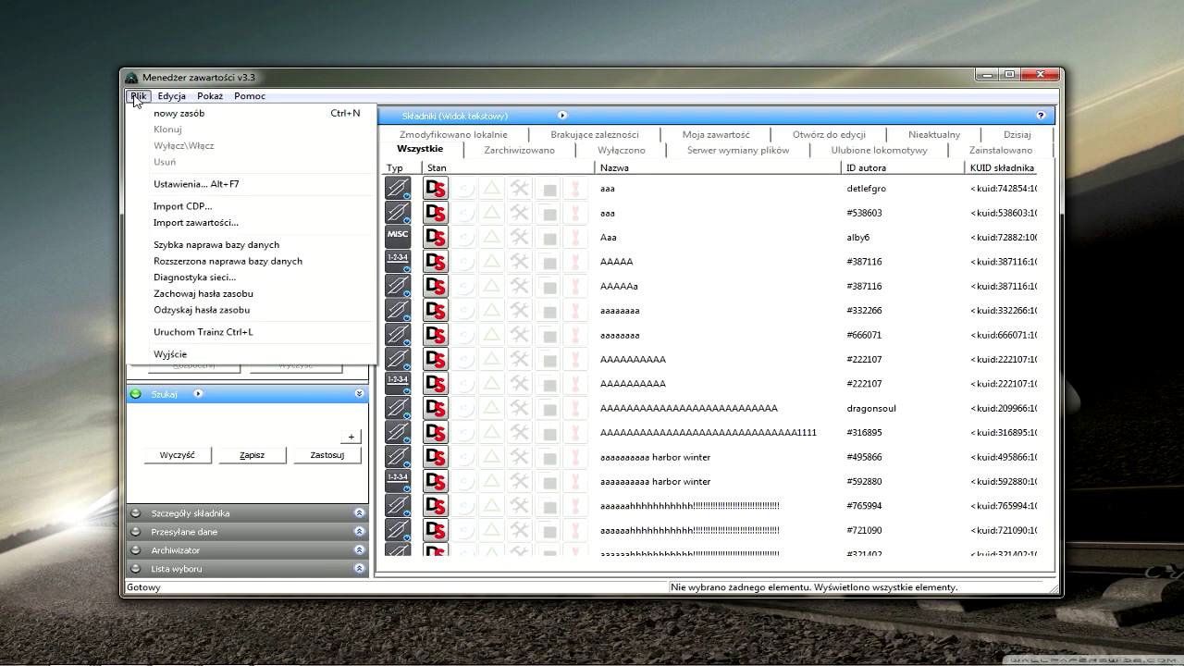
click(229, 223)
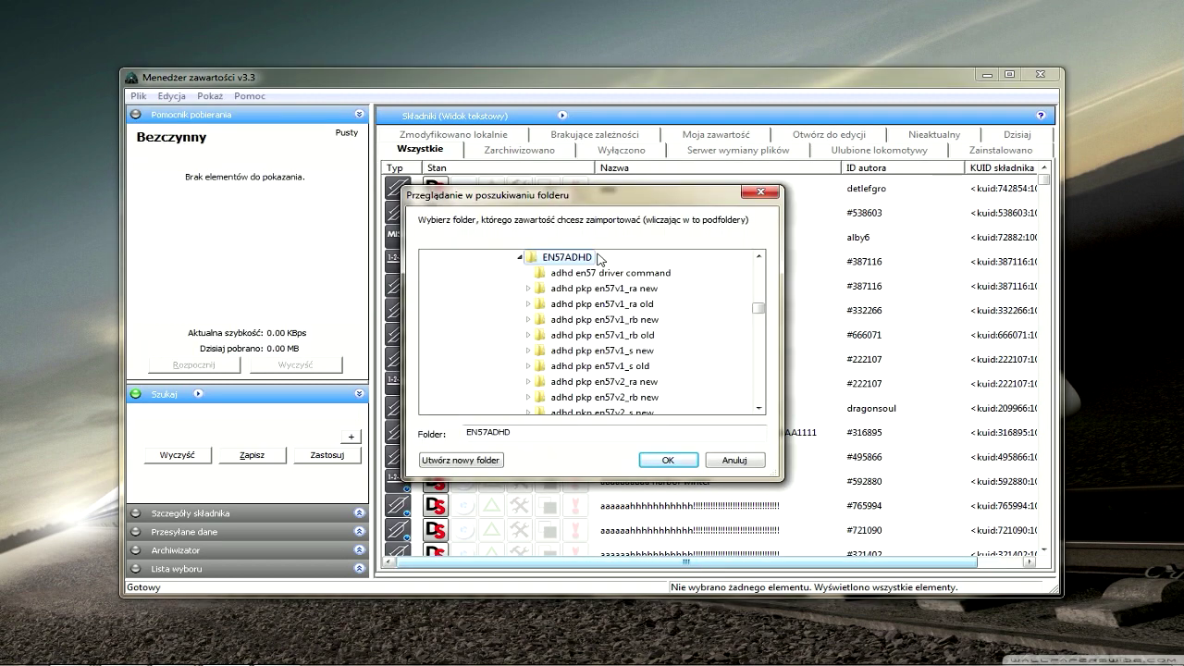
click(678, 458)
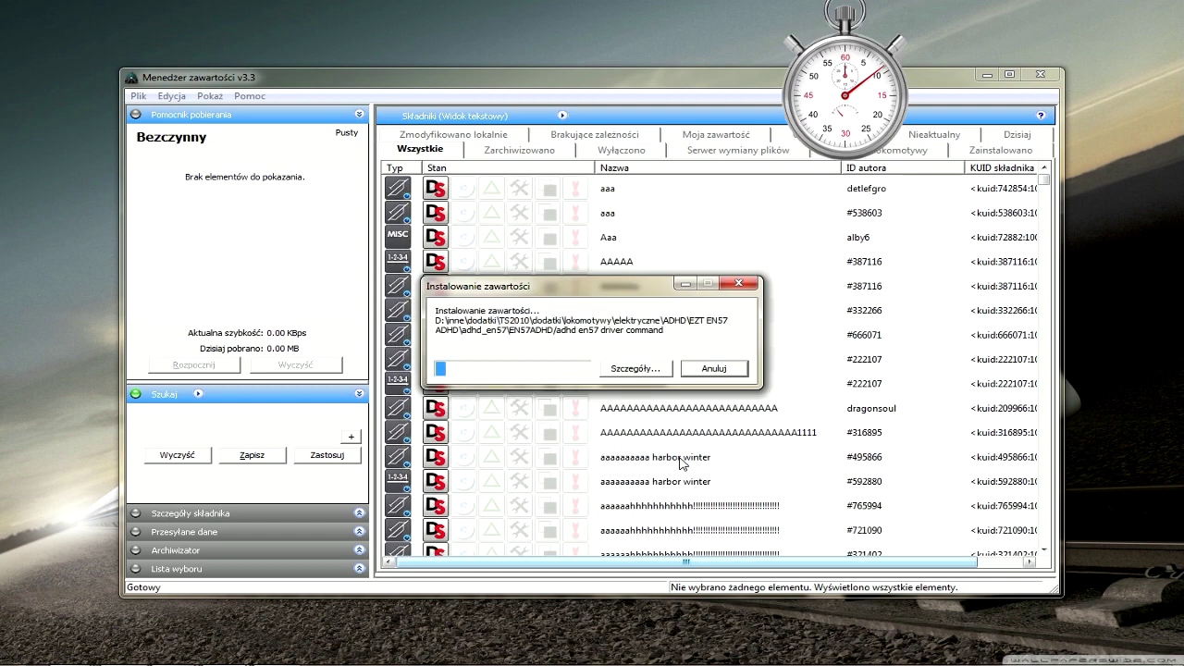
click(651, 371)
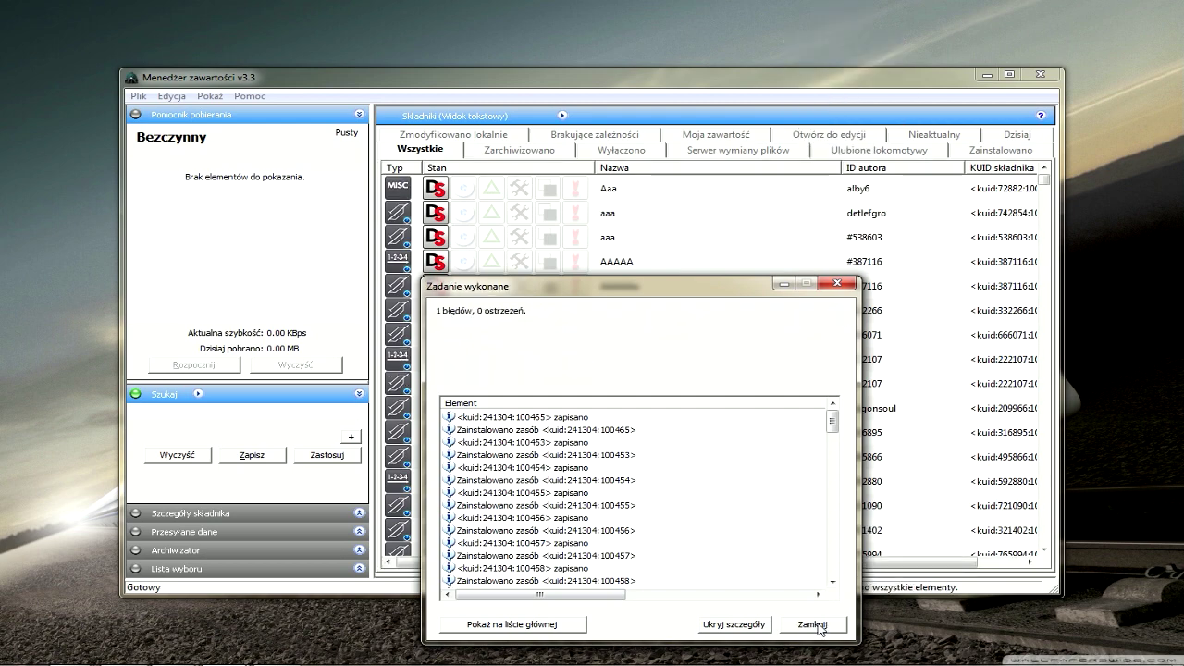
click(813, 625)
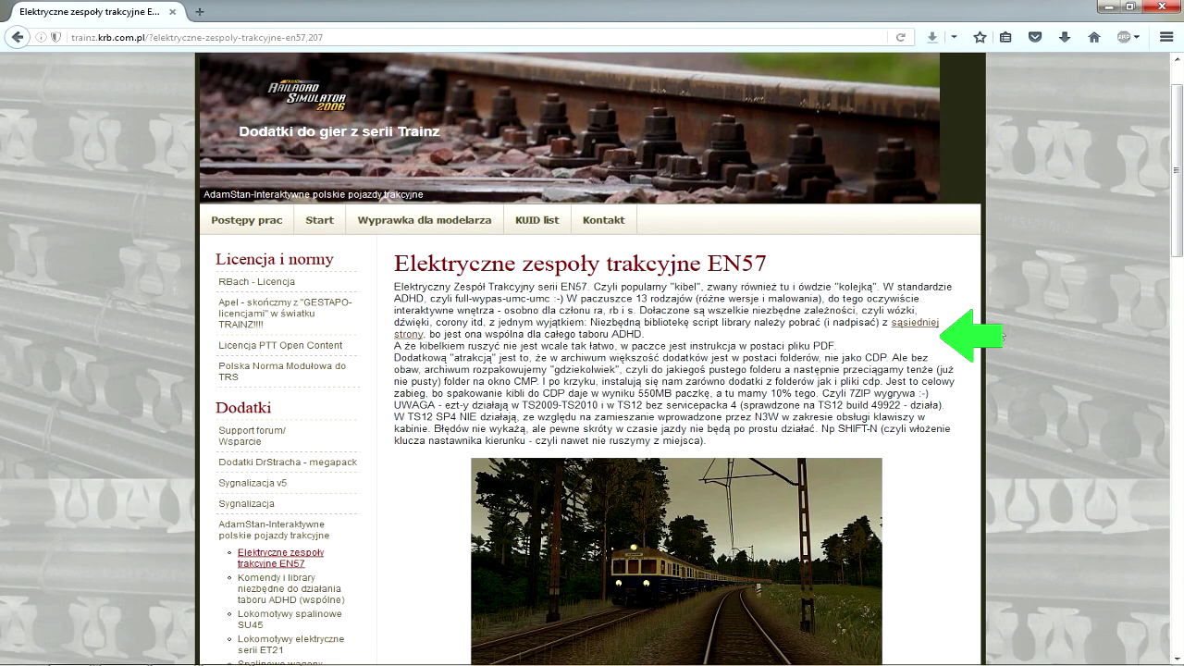
Step: Download the shared 'Biblioteki i komendy do taboru ADHD' package from the libraries page linked in the EN57 description, going through its PTT Open Content licence
click(915, 323)
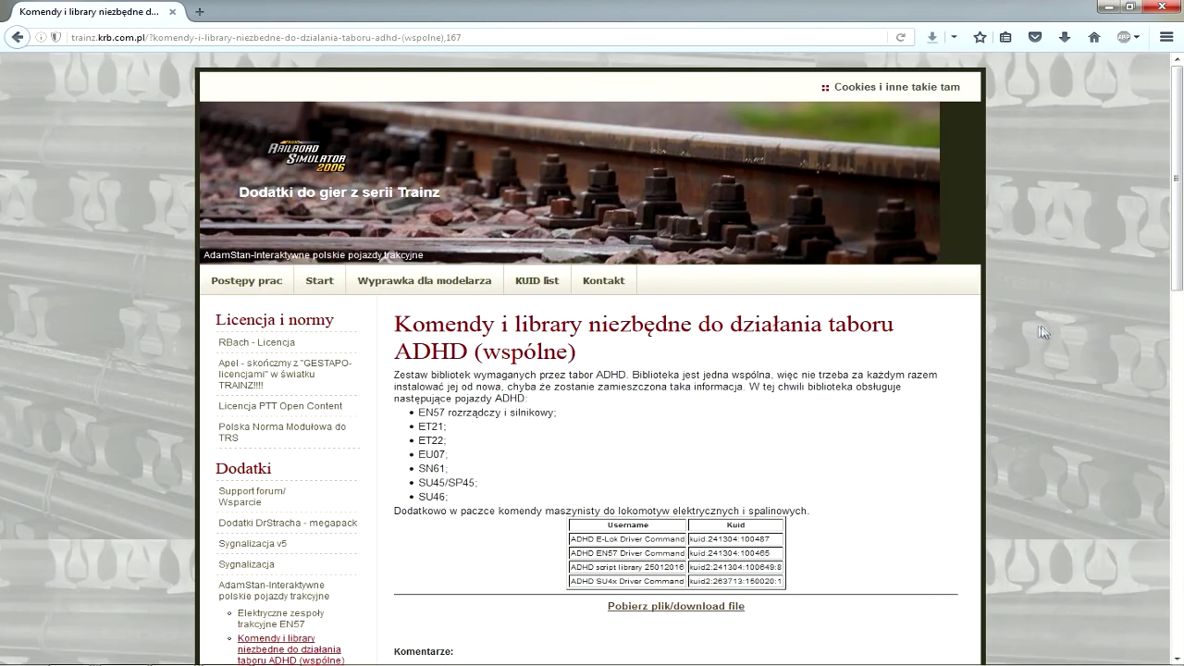
scroll(1179, 190, down, 2)
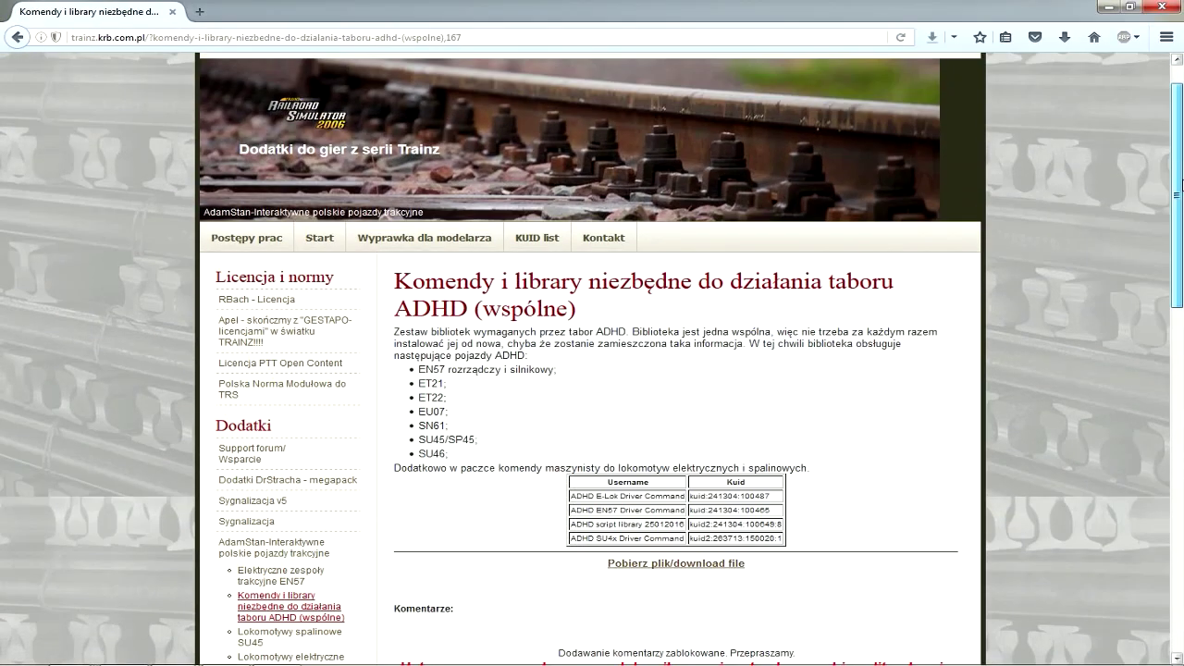
click(676, 525)
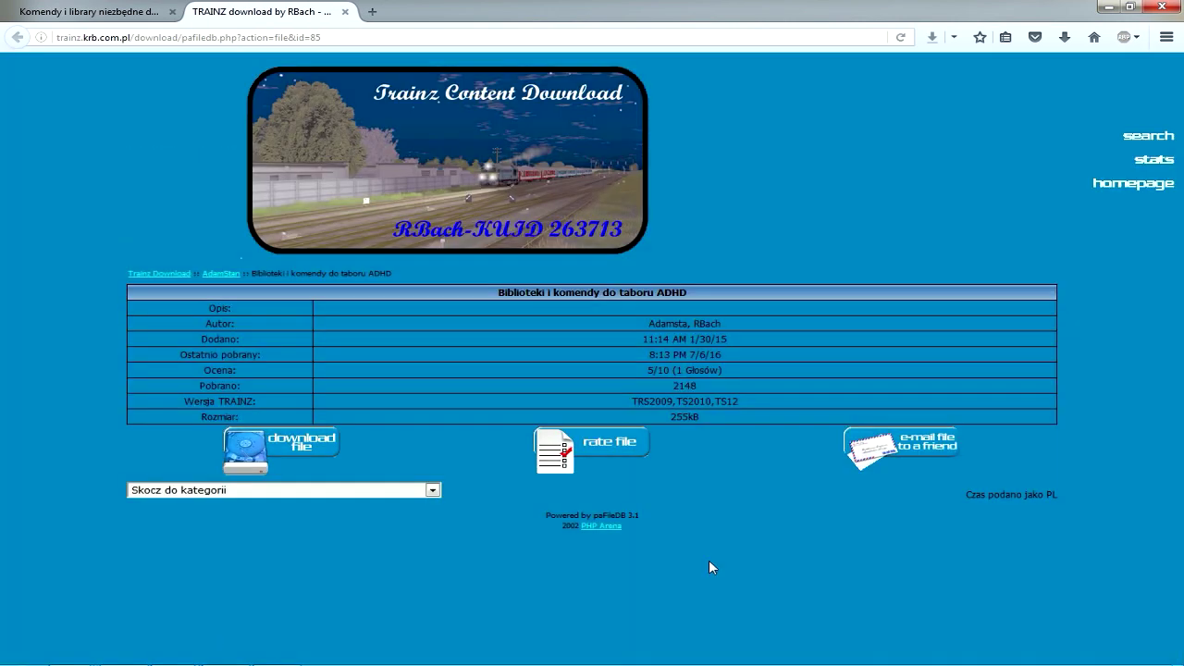
click(279, 448)
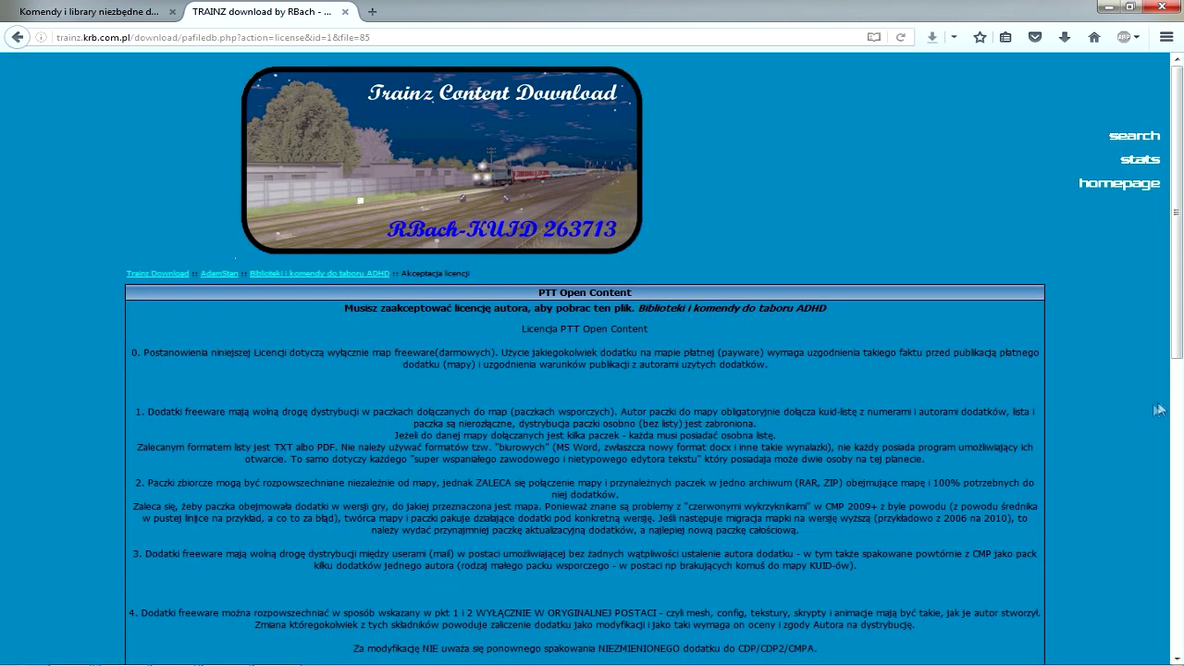
scroll(1156, 405, down, 1)
scroll(1158, 405, down, 5)
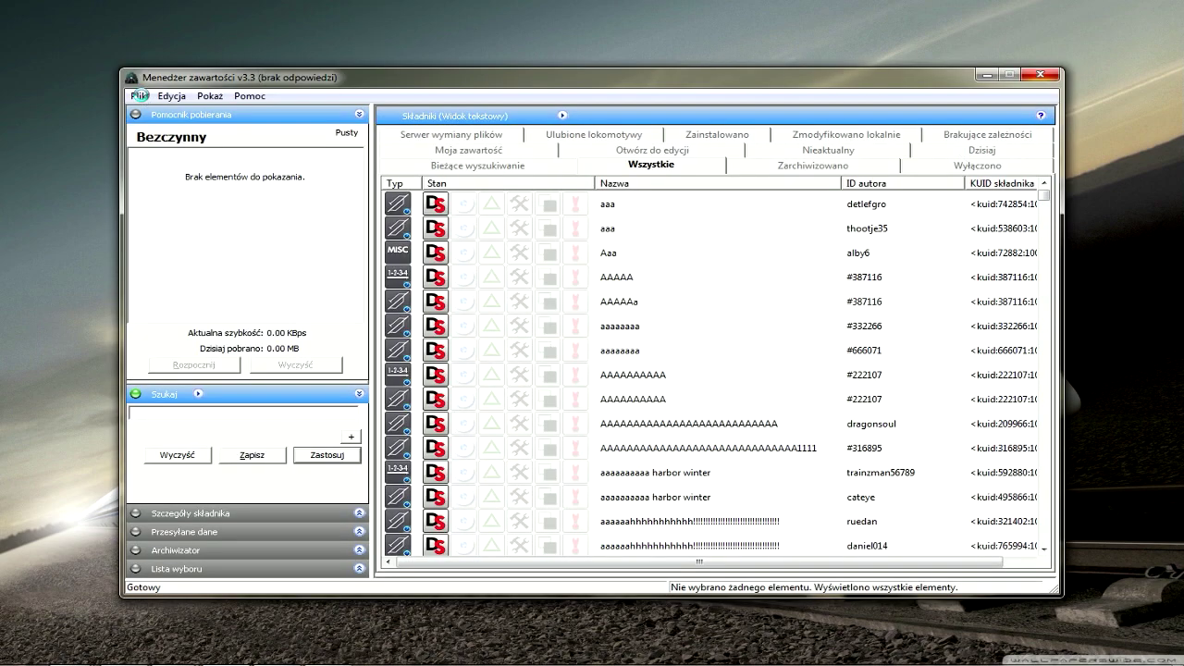
Step: Import the content of the adhd_libs folder in the content manager, overwriting the 'ADHD EN57 Driver Command' asset, and view the installation details before closing the report
click(138, 95)
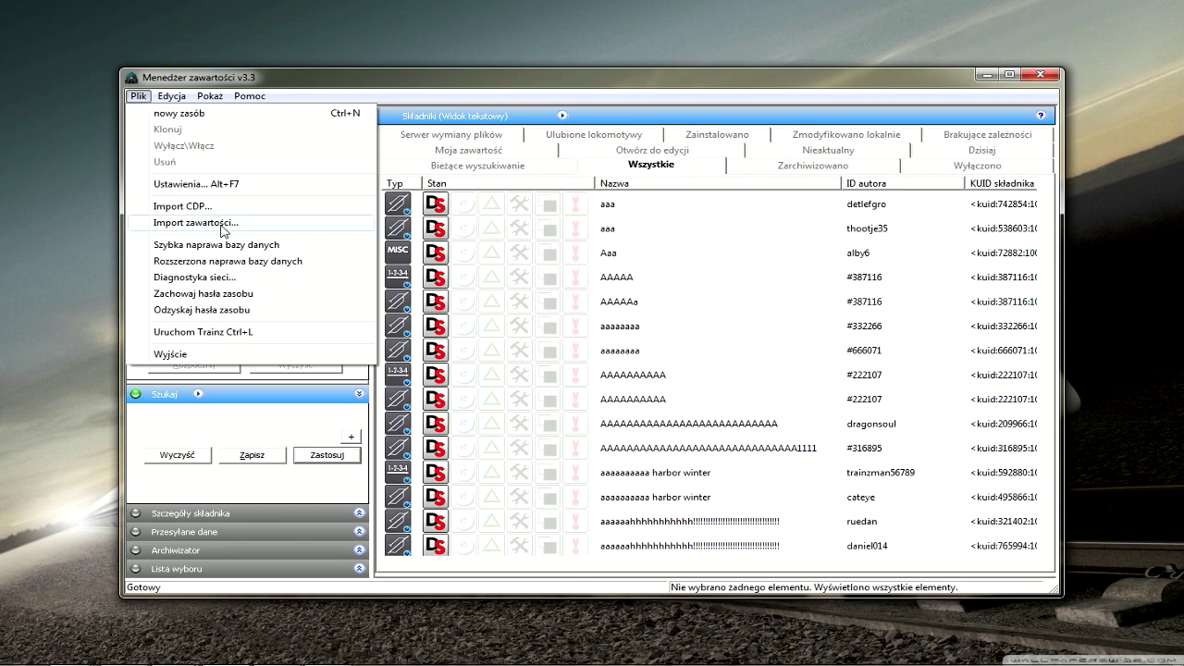
click(250, 230)
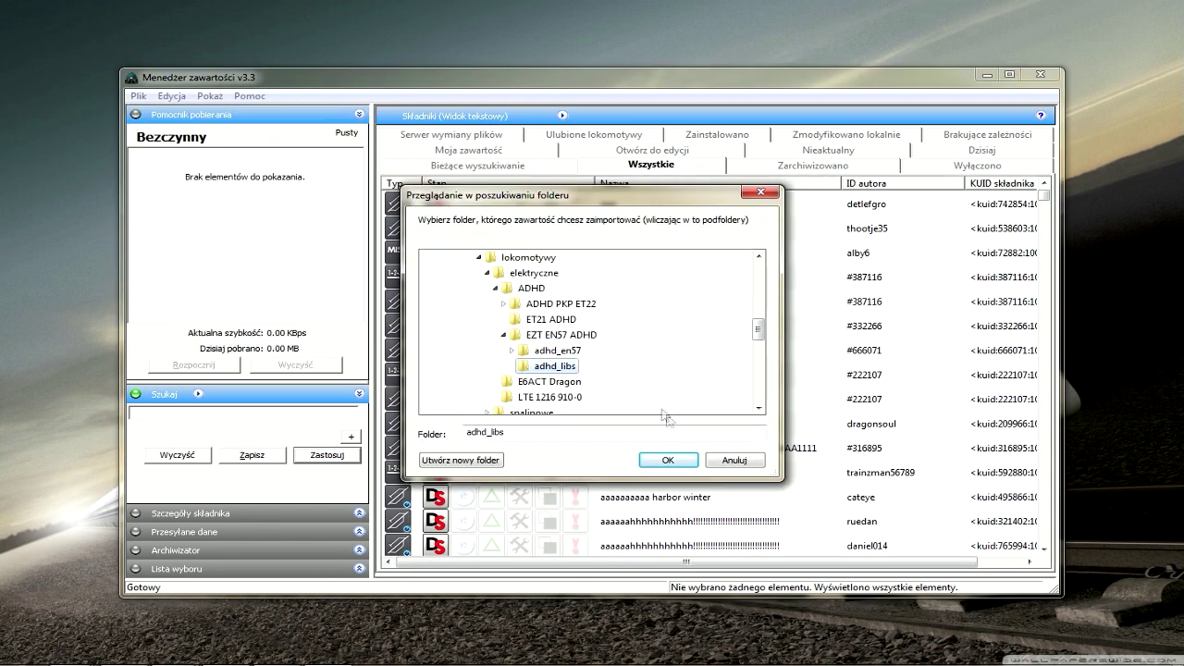
click(674, 461)
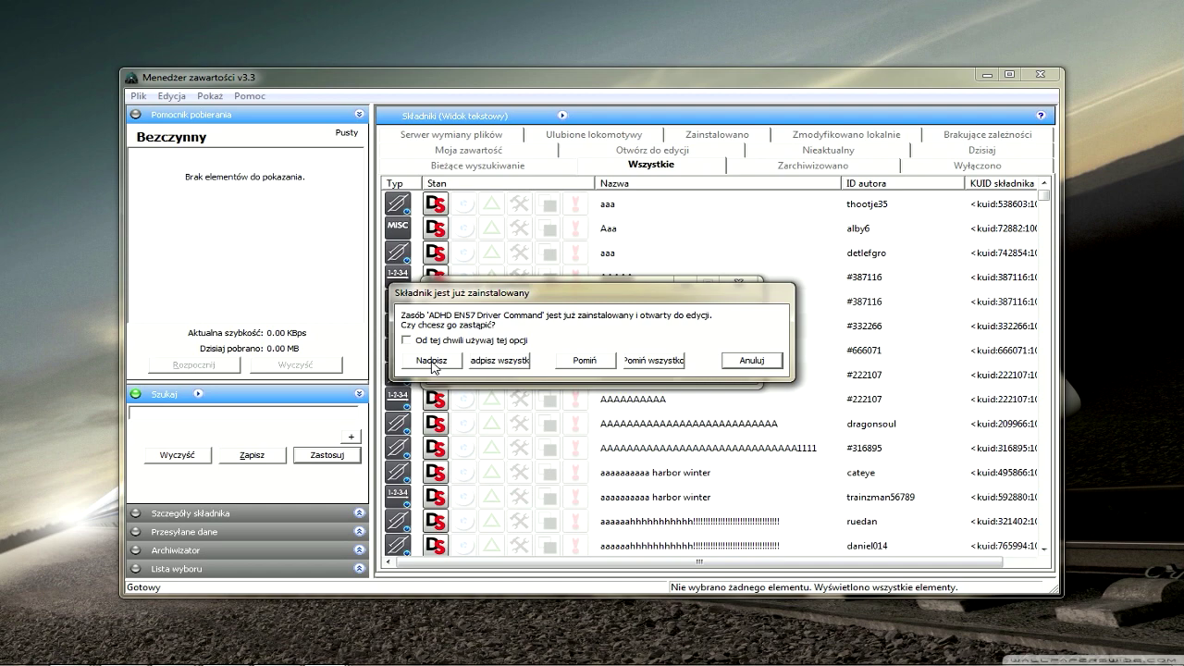
click(433, 360)
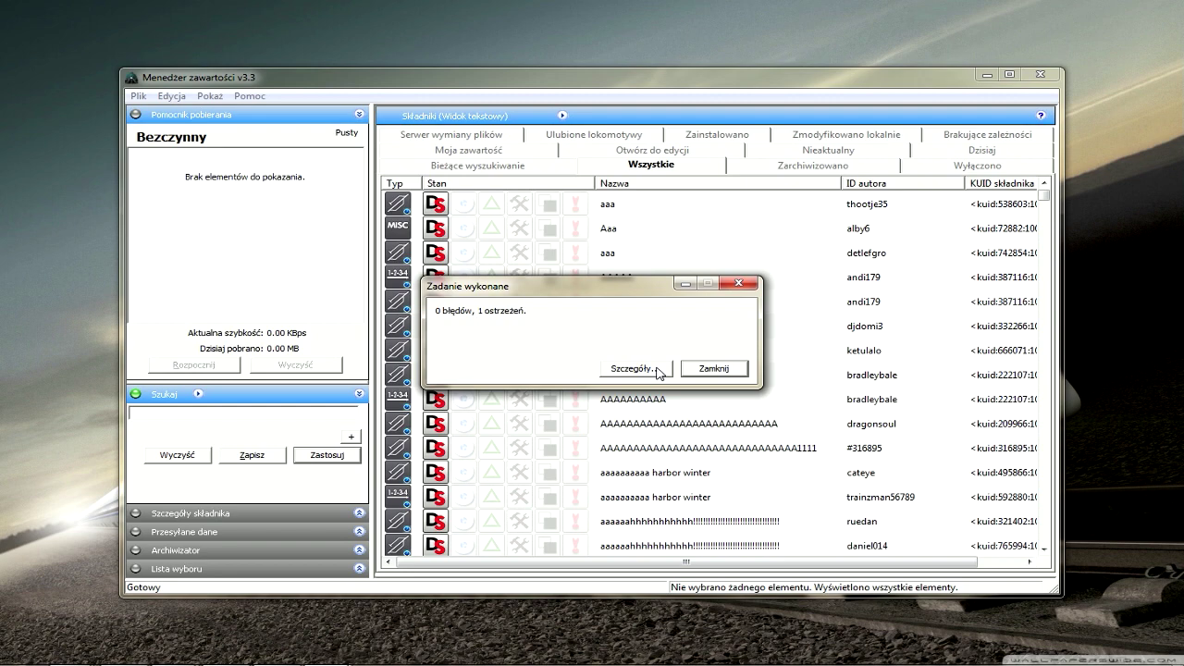
click(659, 370)
click(836, 628)
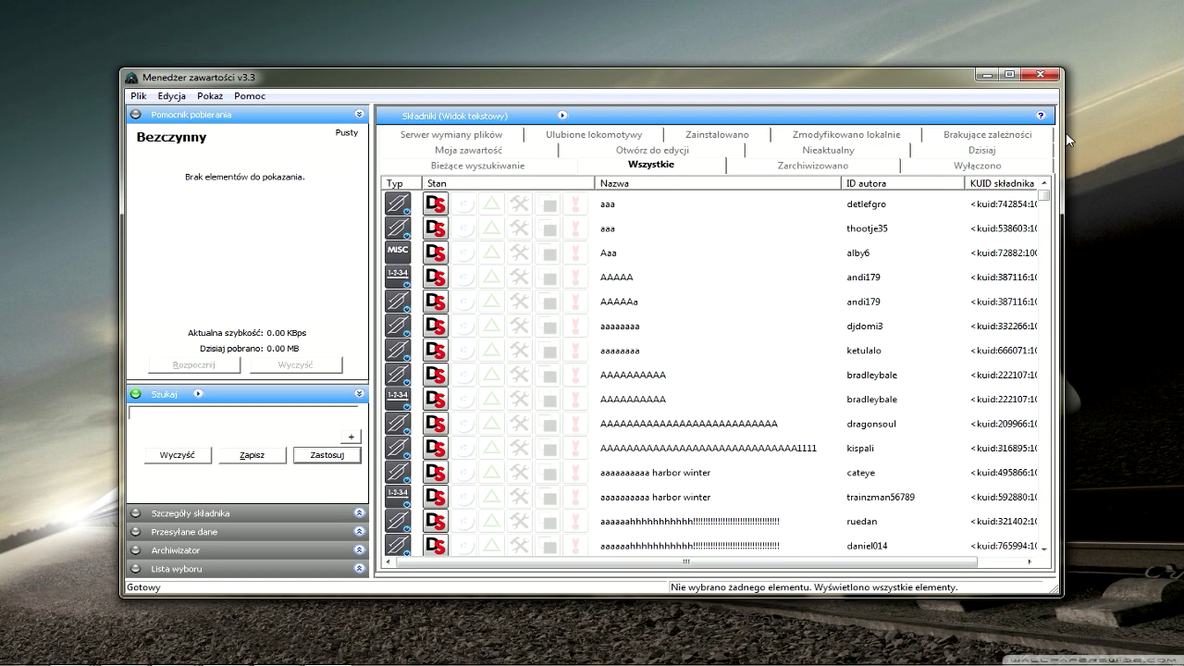
Step: Check the installed content for missing dependencies and exit the content manager
click(1031, 138)
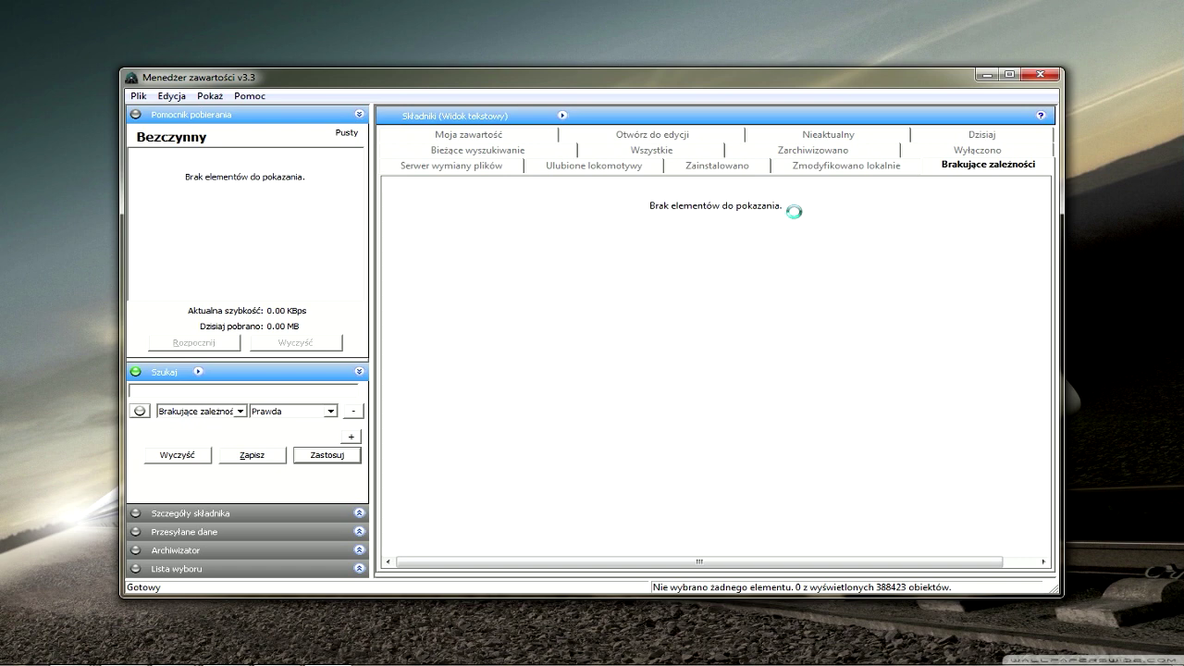
click(138, 96)
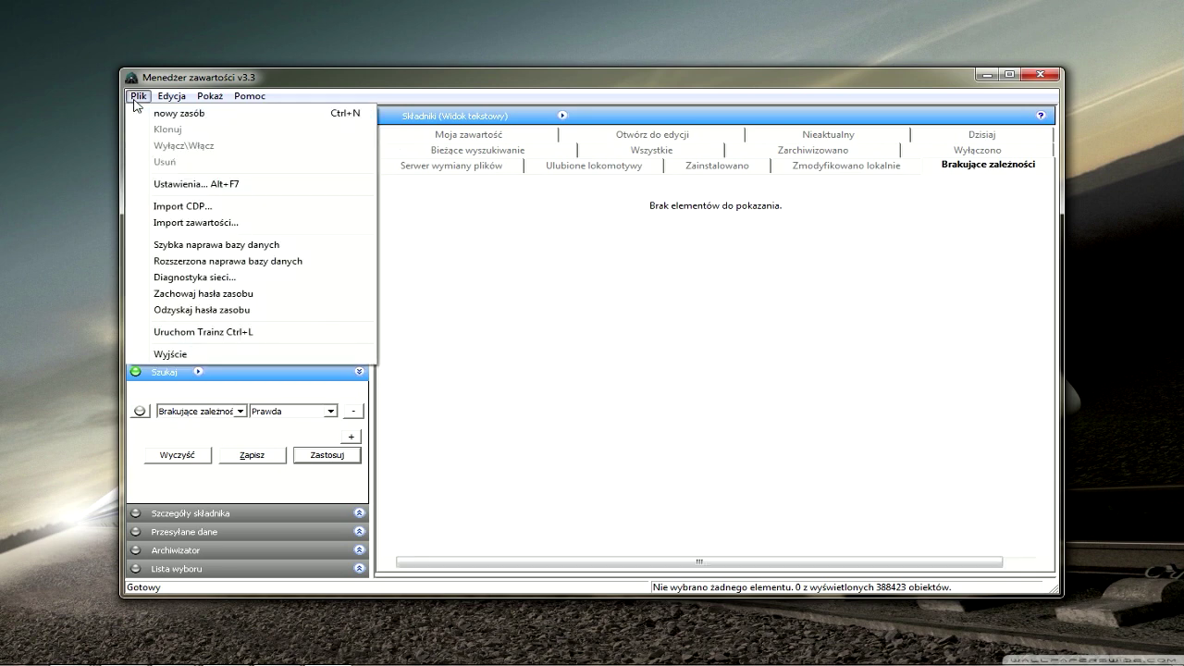
click(215, 356)
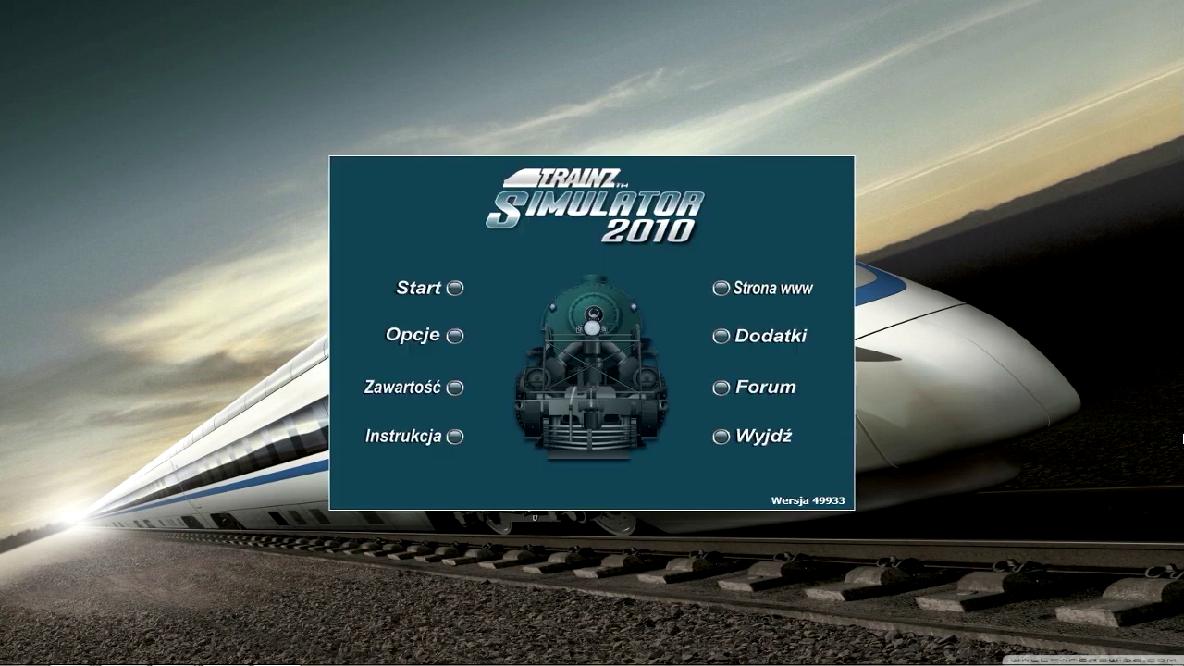
Step: Start Trainz Simulator 2010, open the Dworzec rolling stock viewer, select ADHD PKP EN57v1-ra NEW, hide the vehicle list and inspect the train model up close
click(432, 294)
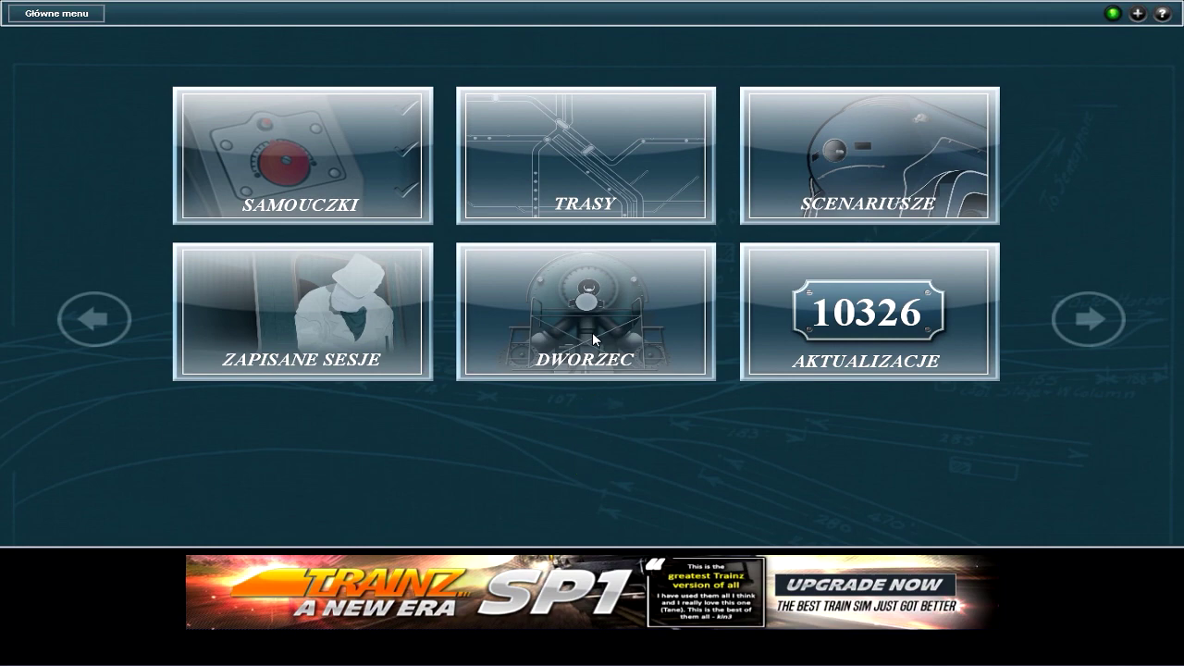
click(624, 319)
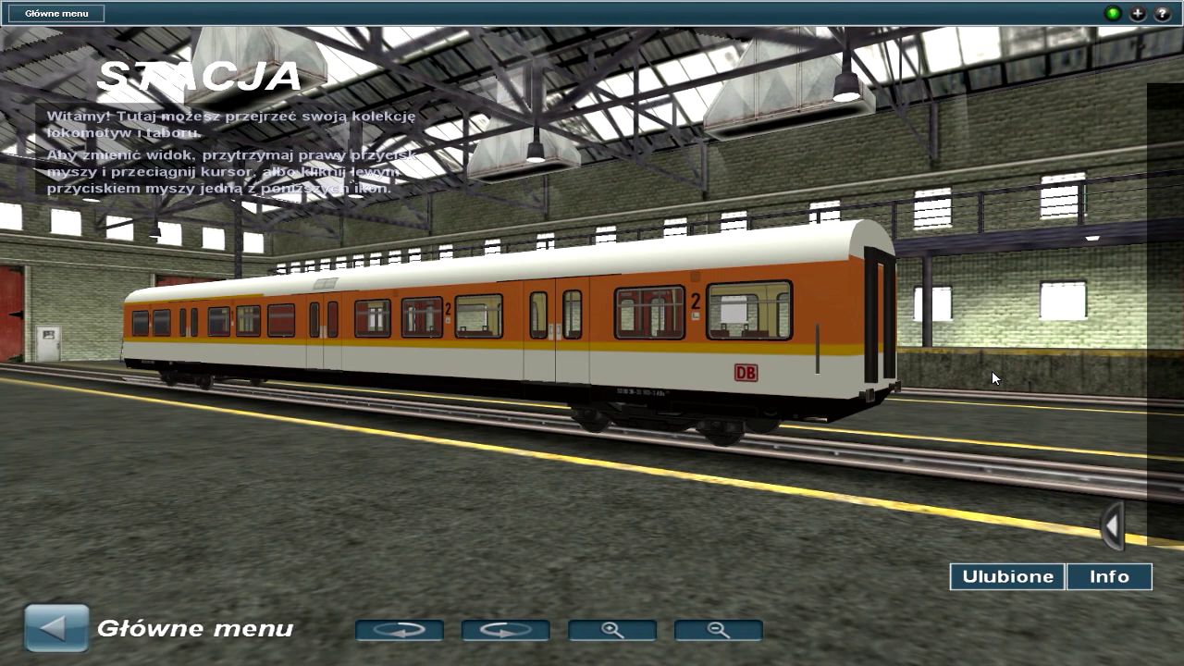
click(1110, 524)
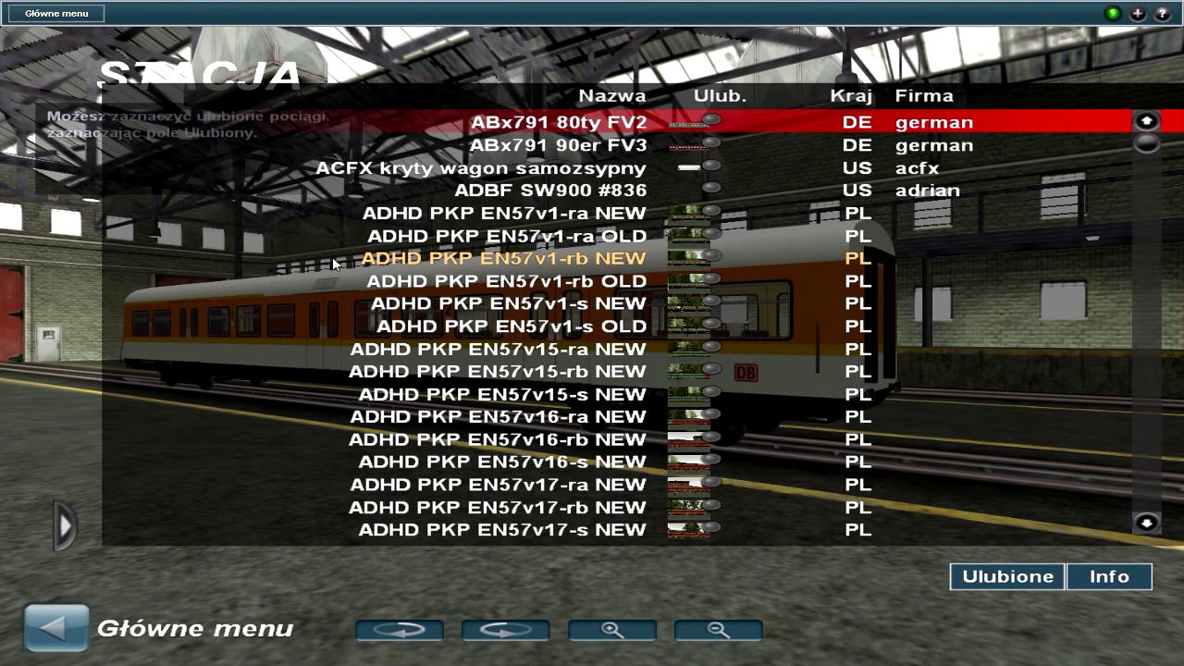
click(647, 212)
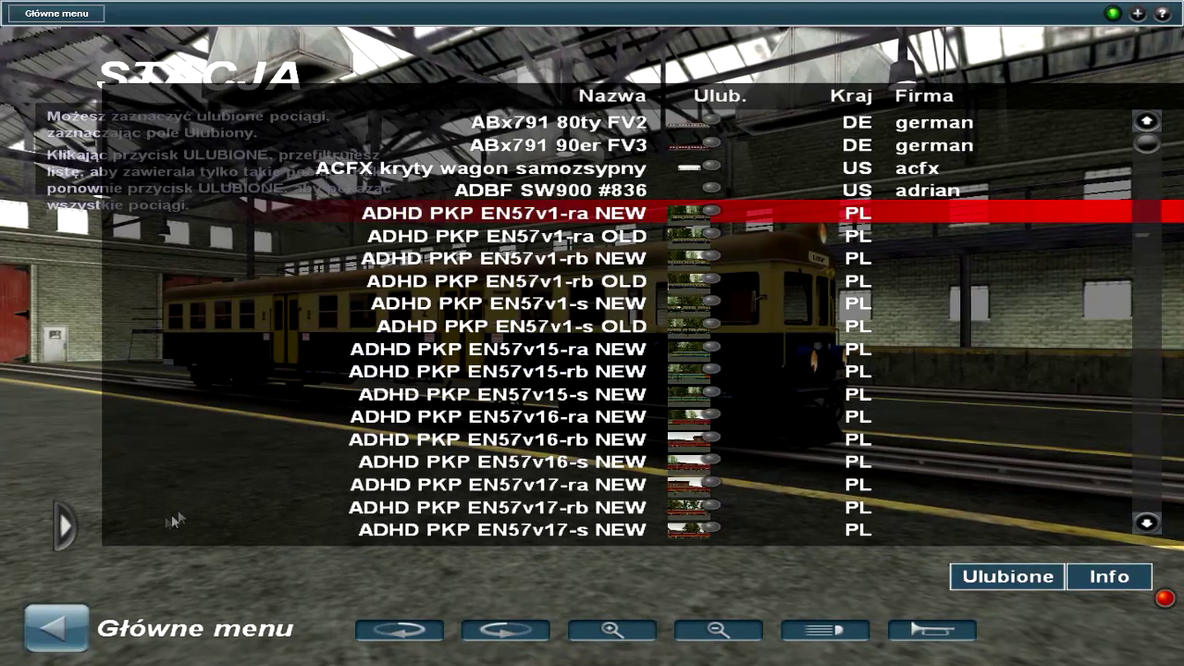
click(76, 524)
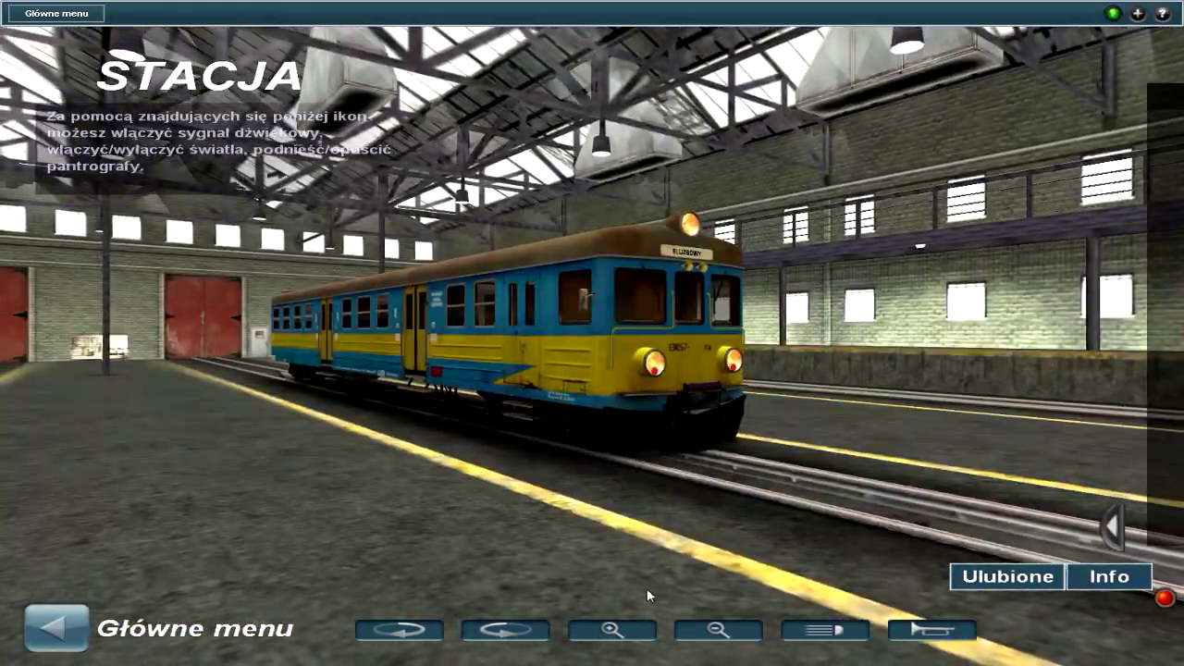
click(611, 630)
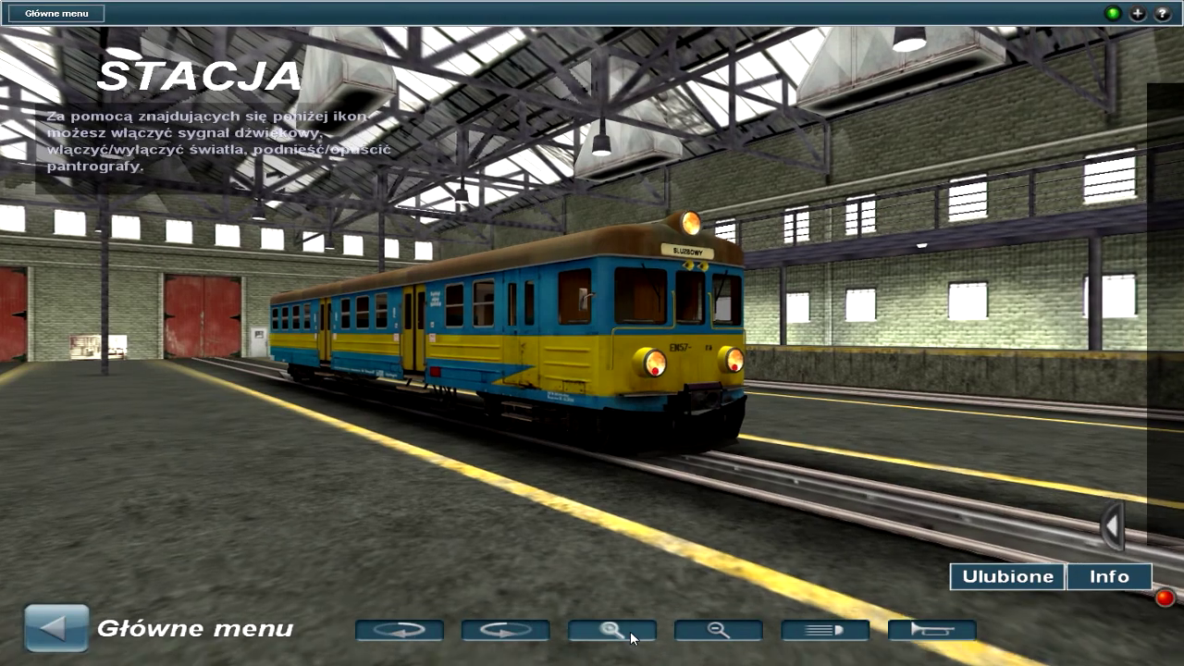